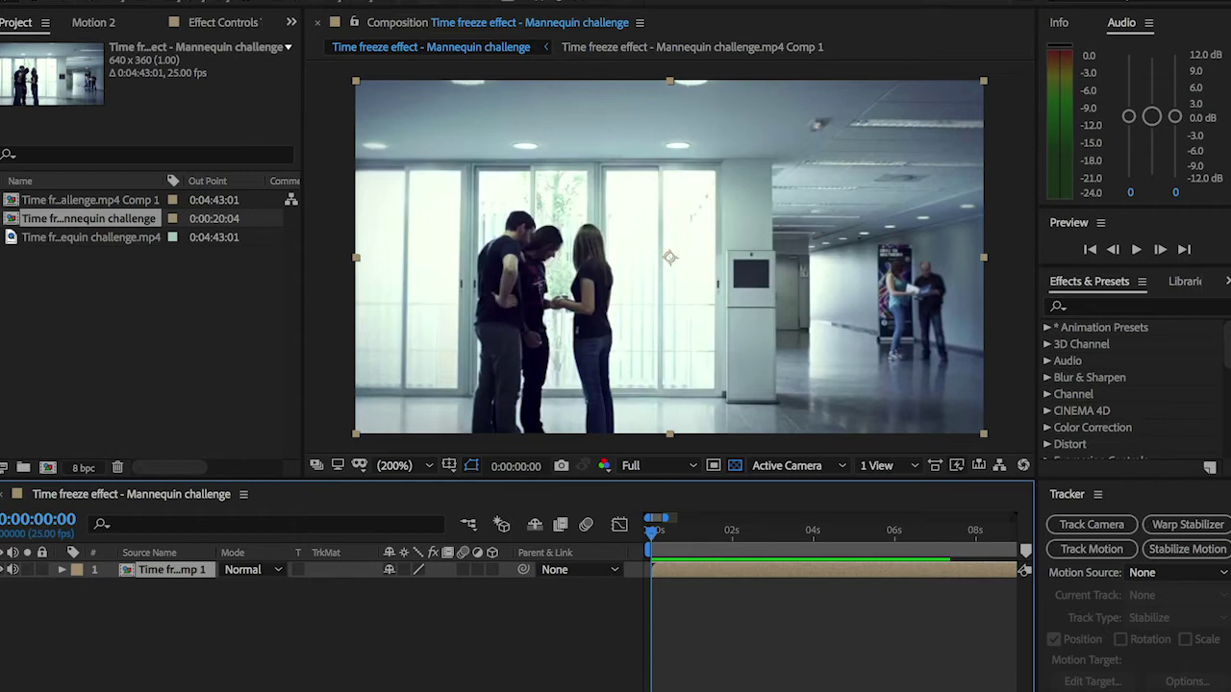
# Step: Check the open panels, then run Track Camera on the office footage for a 3D solve
pyautogui.click(606, 0)
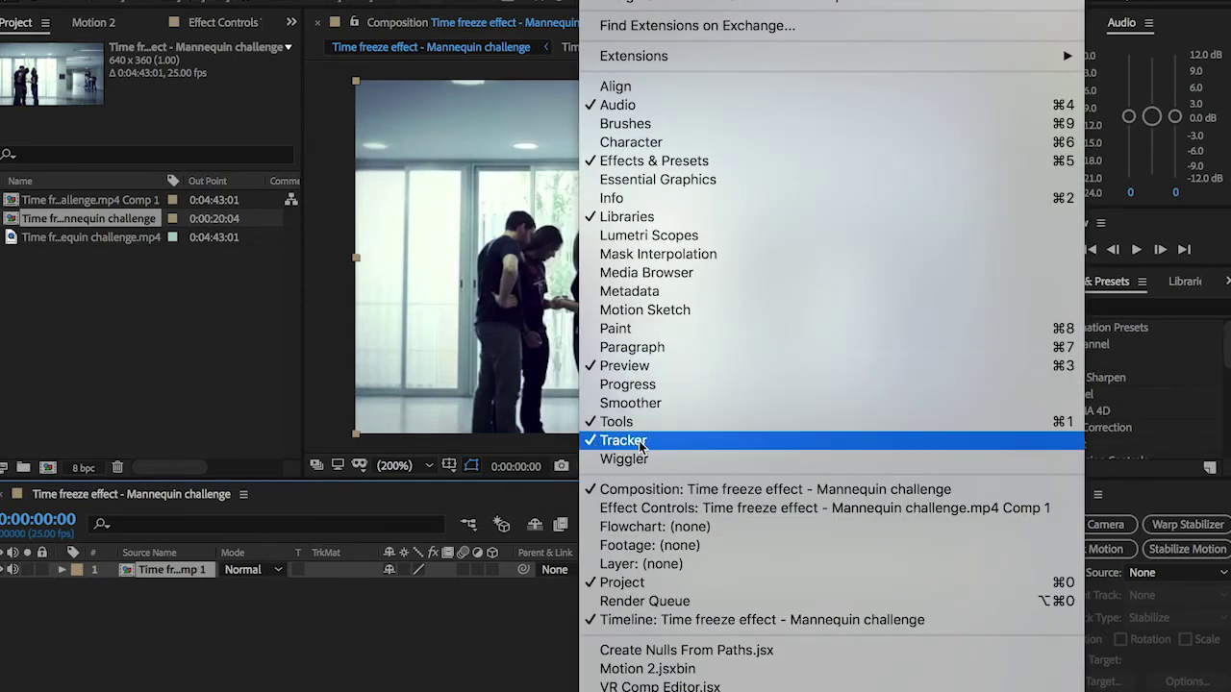
pyautogui.click(486, 660)
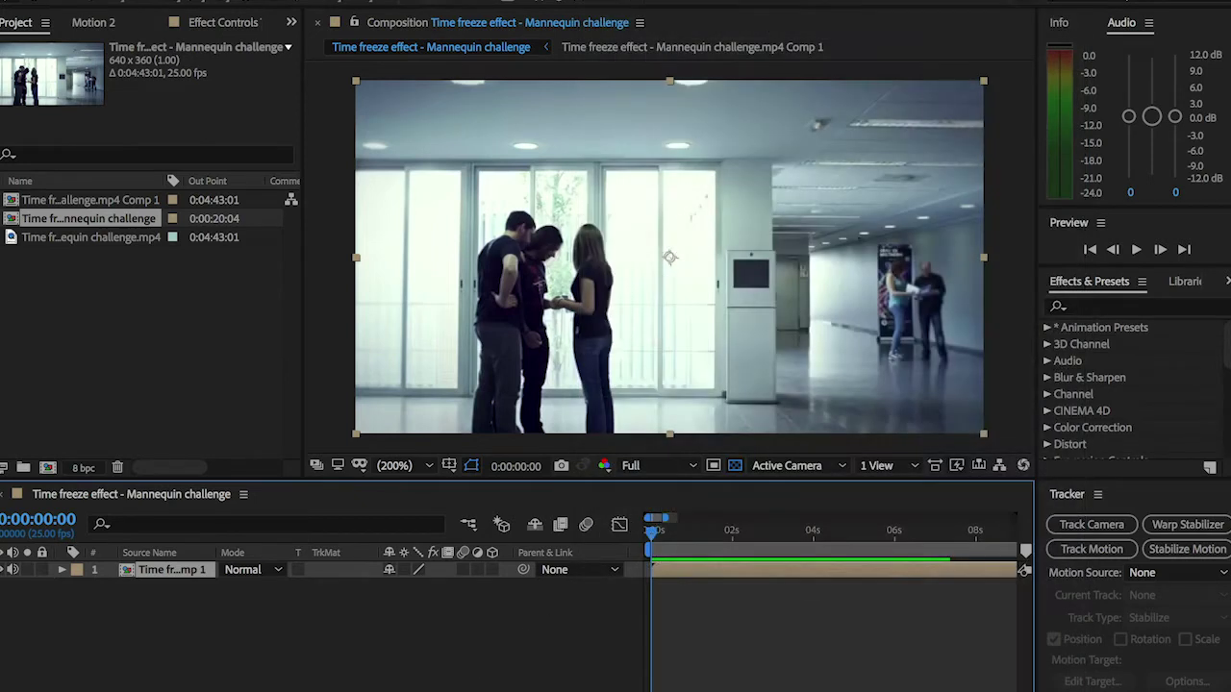
pyautogui.click(1103, 524)
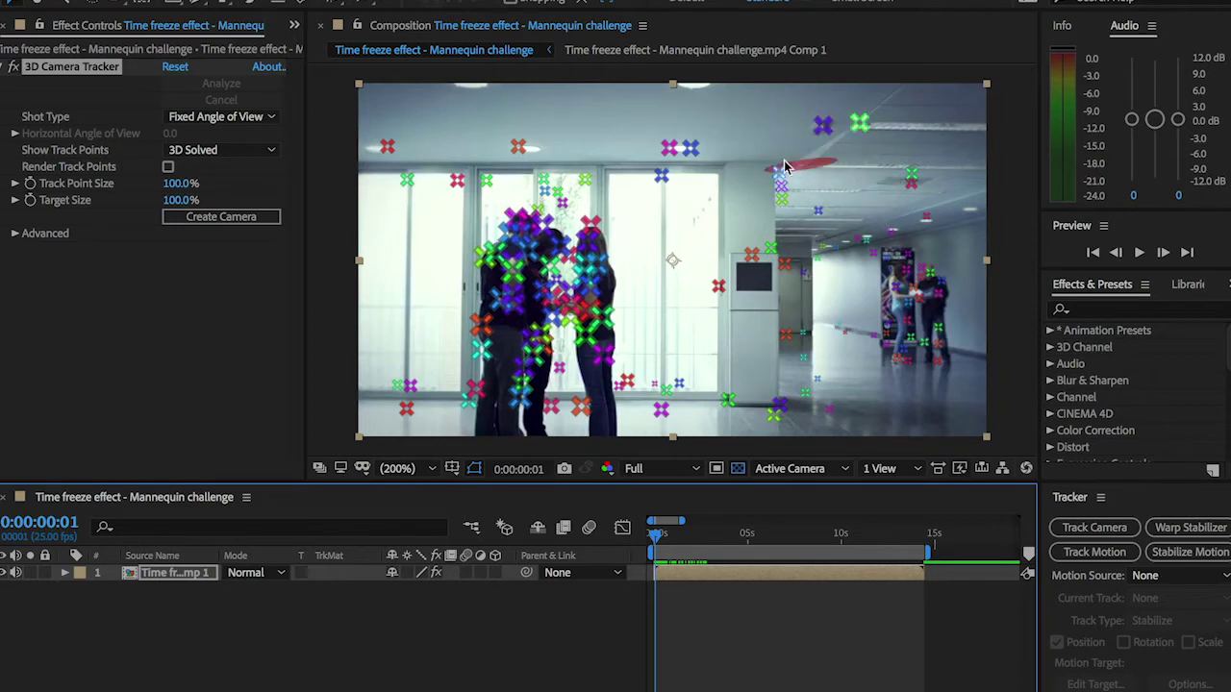
# Step: Create tracked solids and a camera on the wall, ceiling and upper-left window points
pyautogui.rightClick(777, 236)
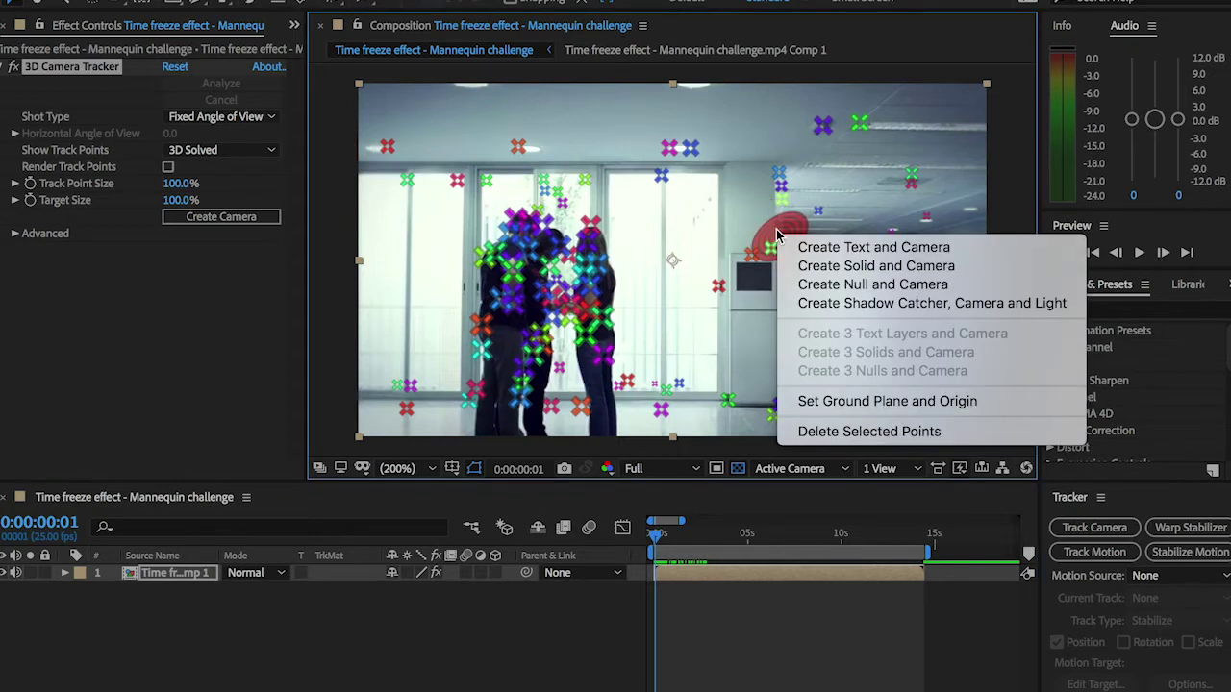
pyautogui.click(824, 266)
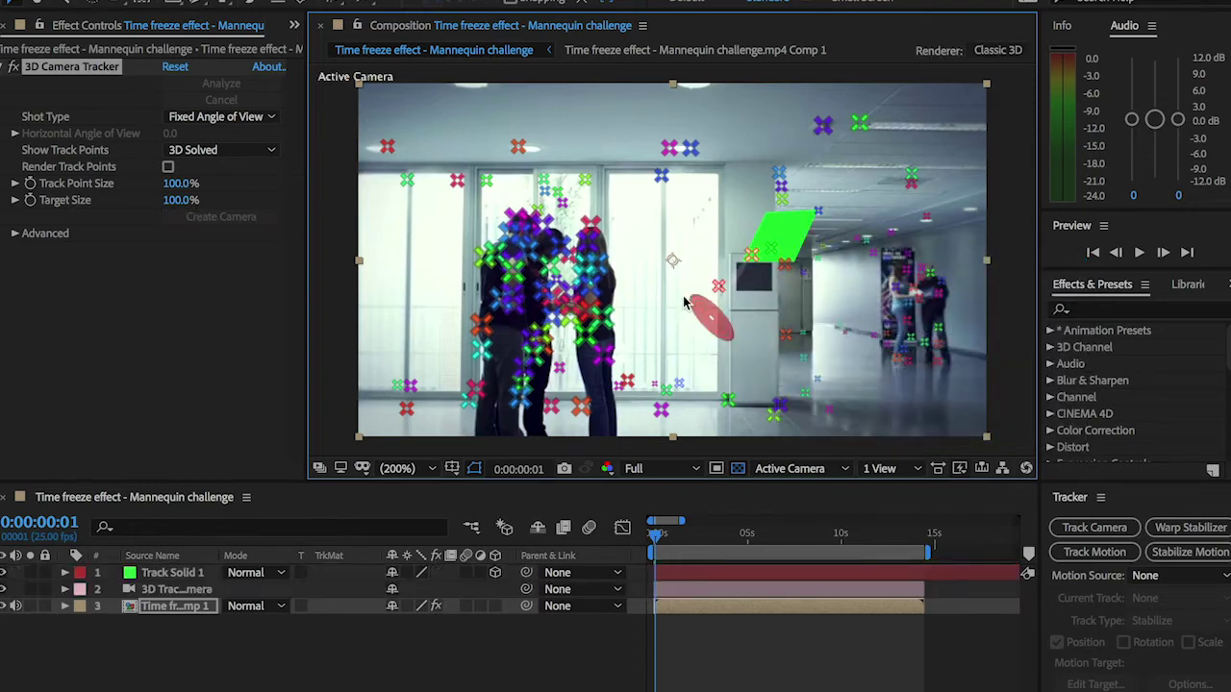
pyautogui.rightClick(775, 142)
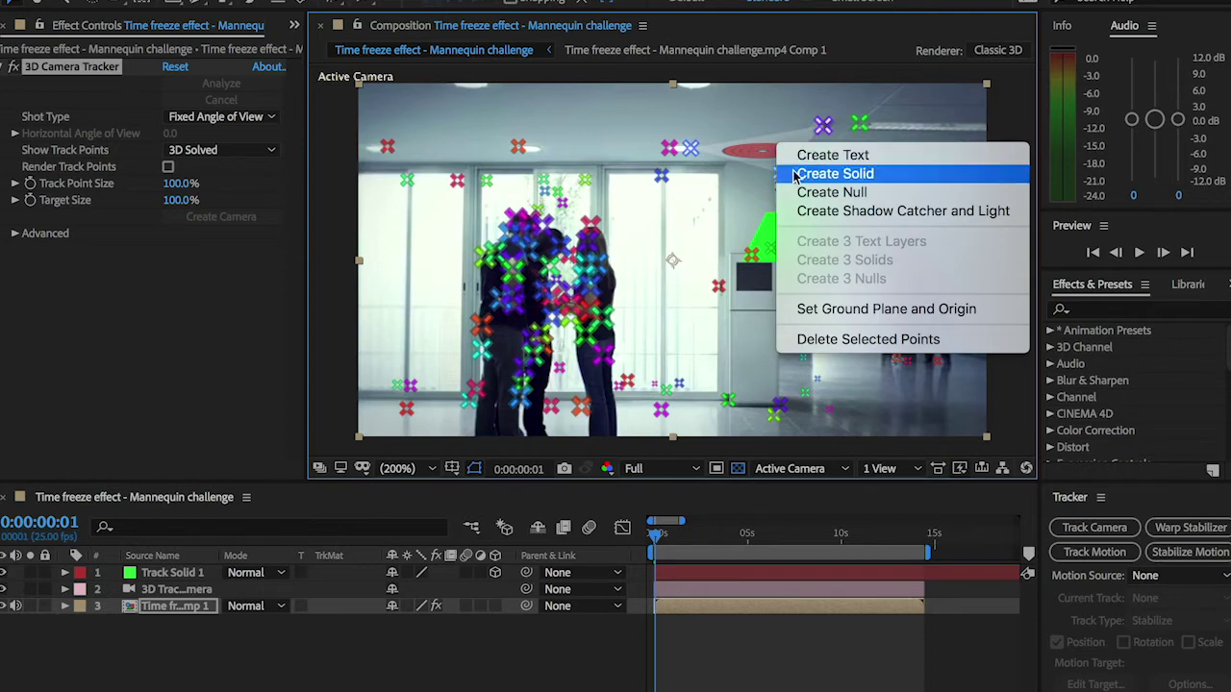
pyautogui.click(800, 173)
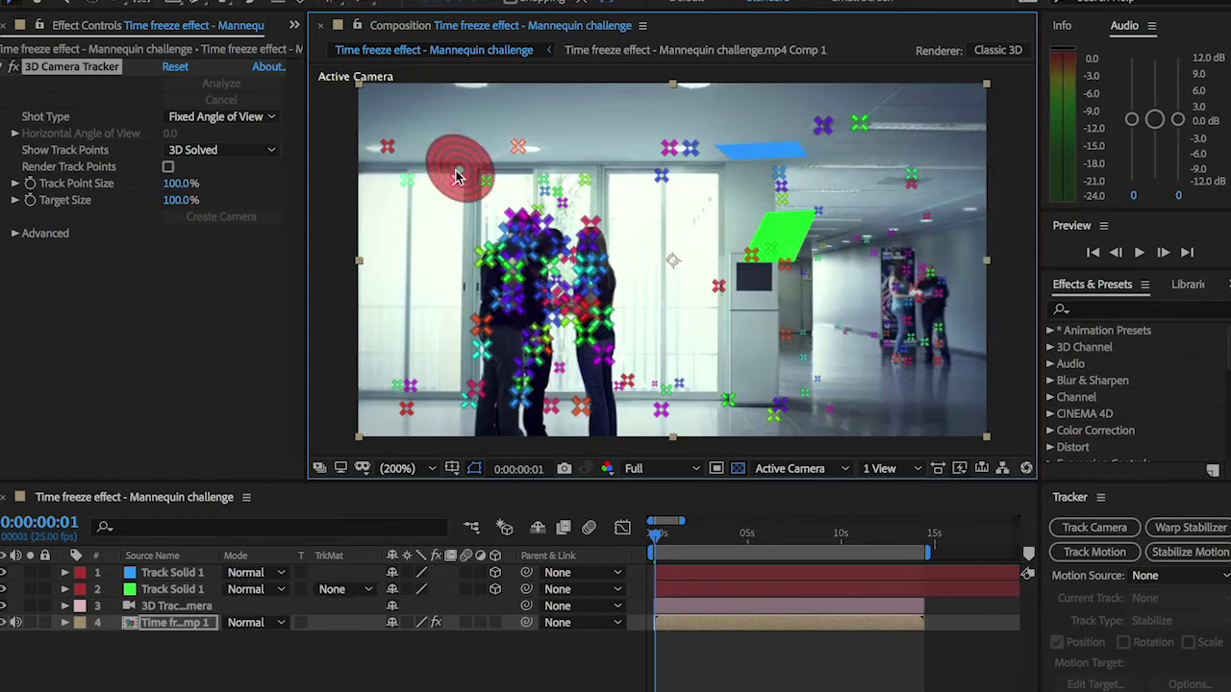
pyautogui.rightClick(469, 173)
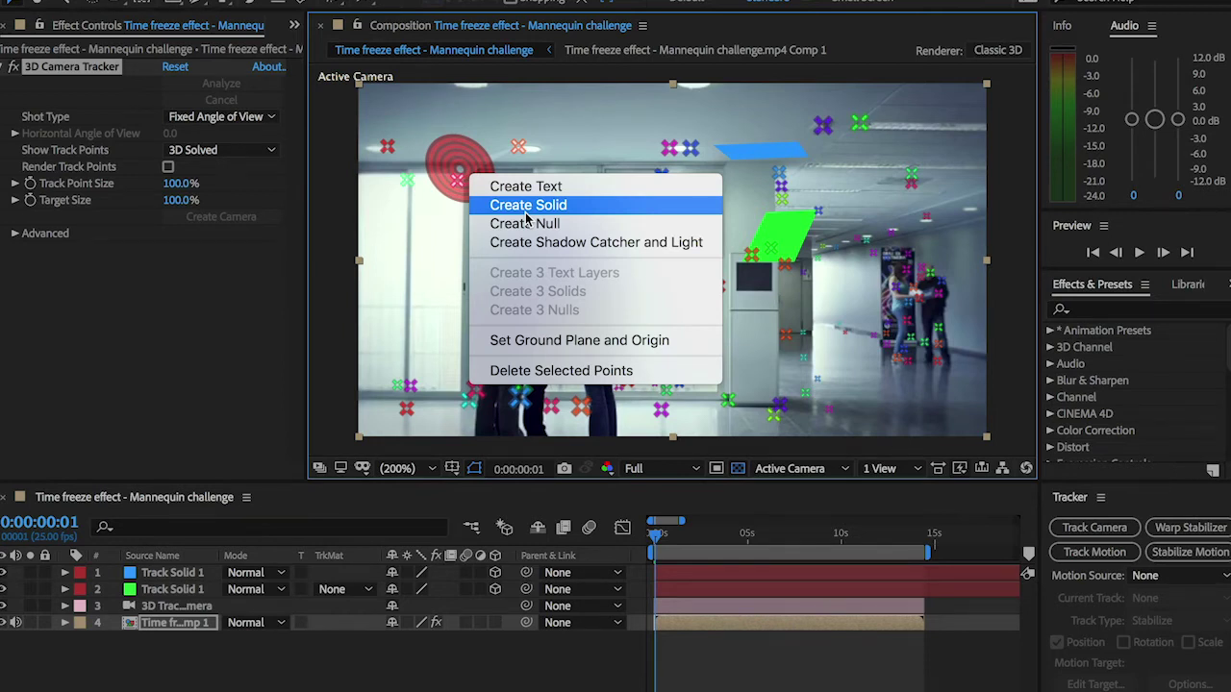
pyautogui.click(526, 213)
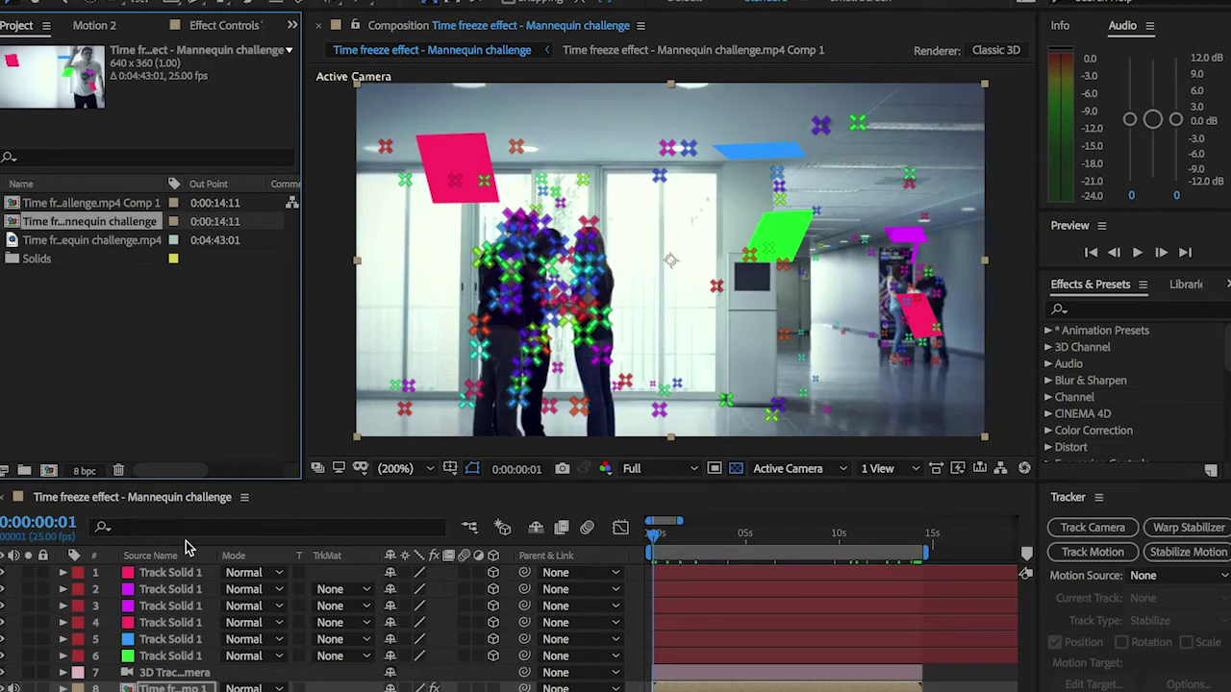
# Step: Pre-compose the green and blue track solids, keeping all attributes in the main comp
pyautogui.rightClick(174, 659)
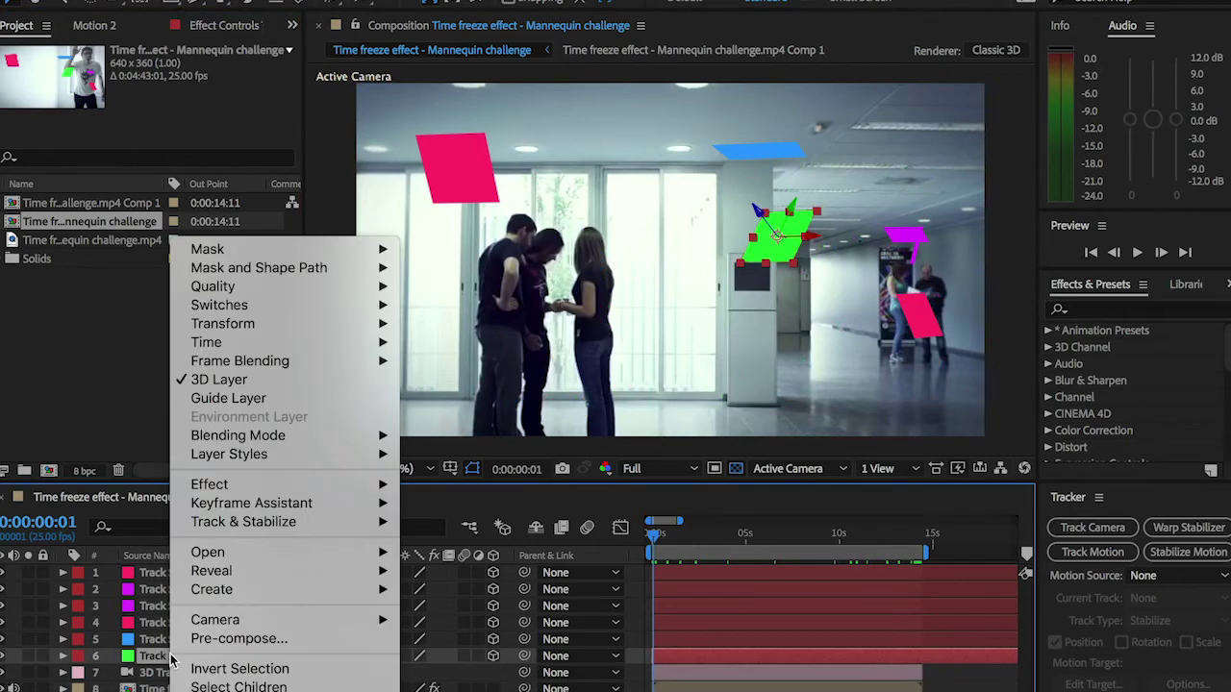
pyautogui.click(231, 639)
pyautogui.click(464, 276)
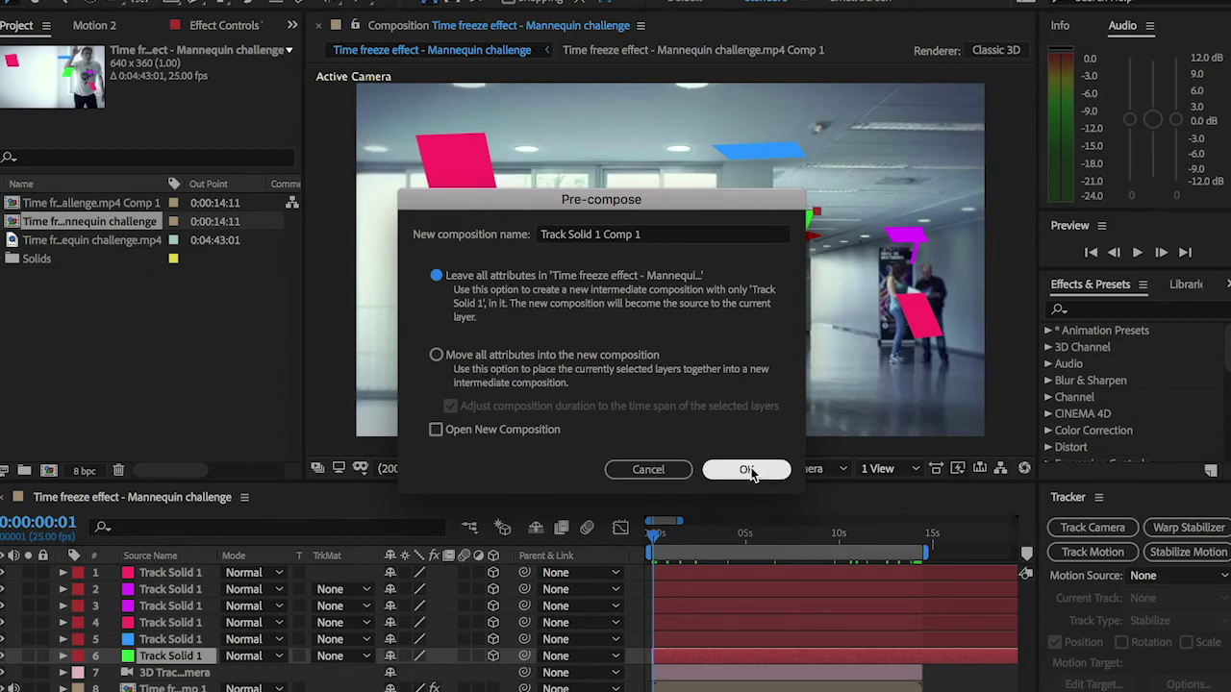
pyautogui.click(775, 481)
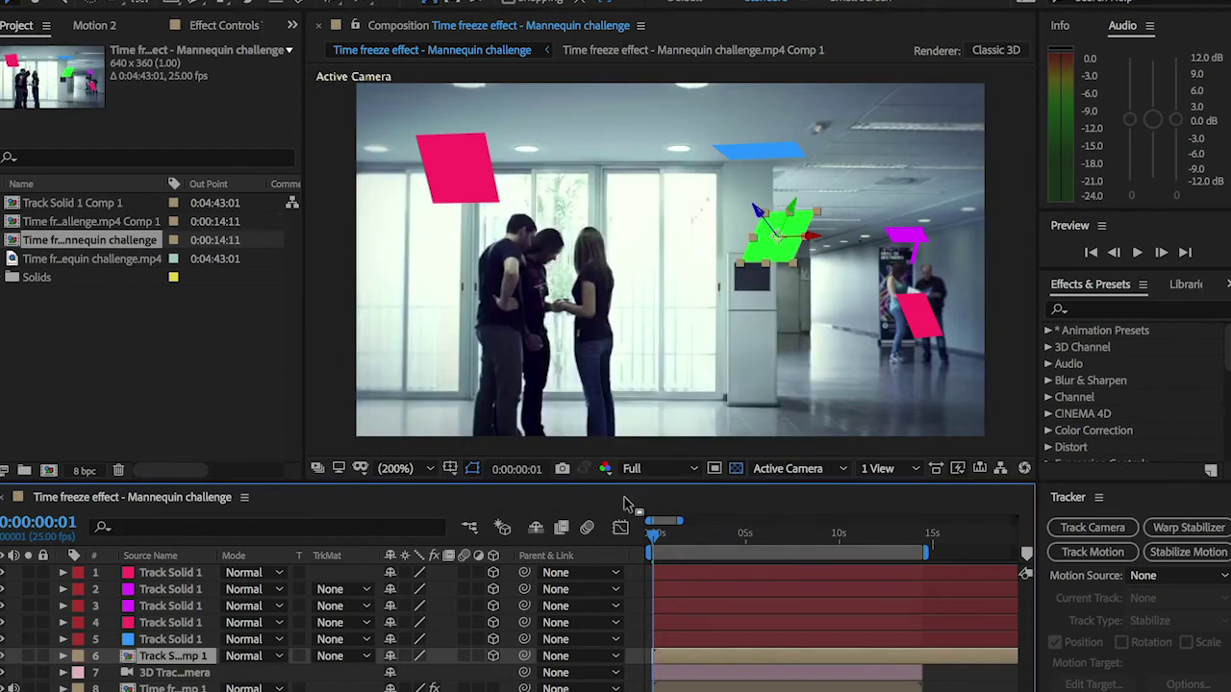
pyautogui.click(170, 640)
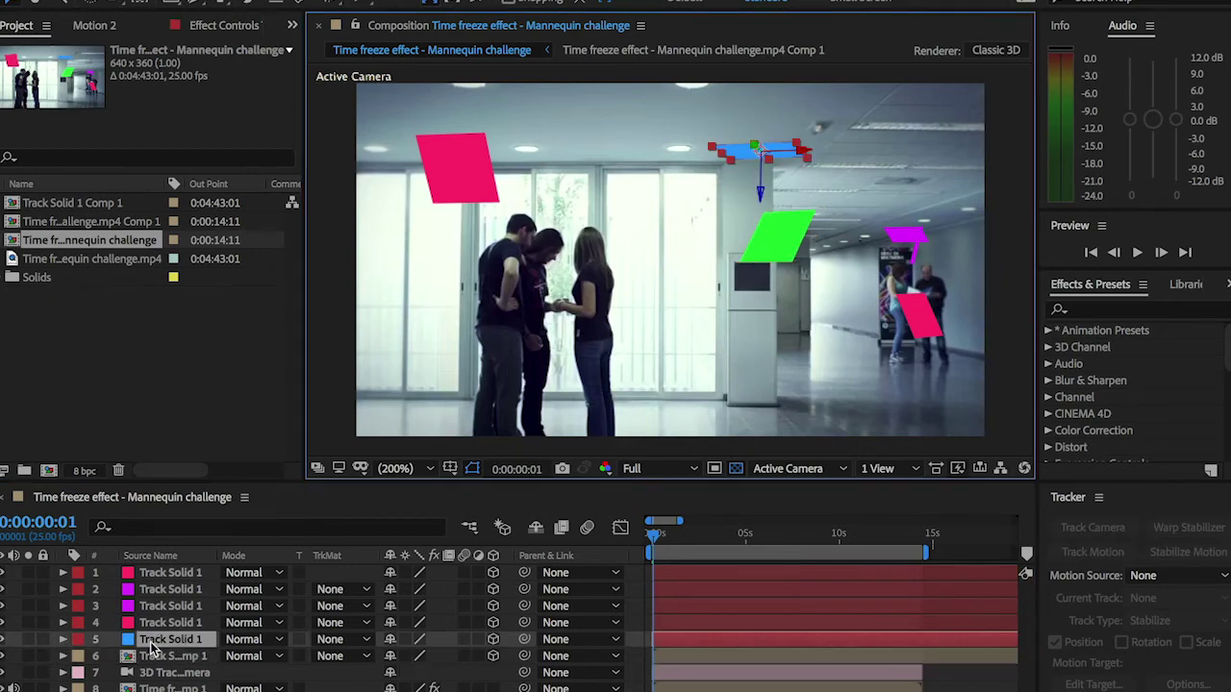
pyautogui.rightClick(150, 641)
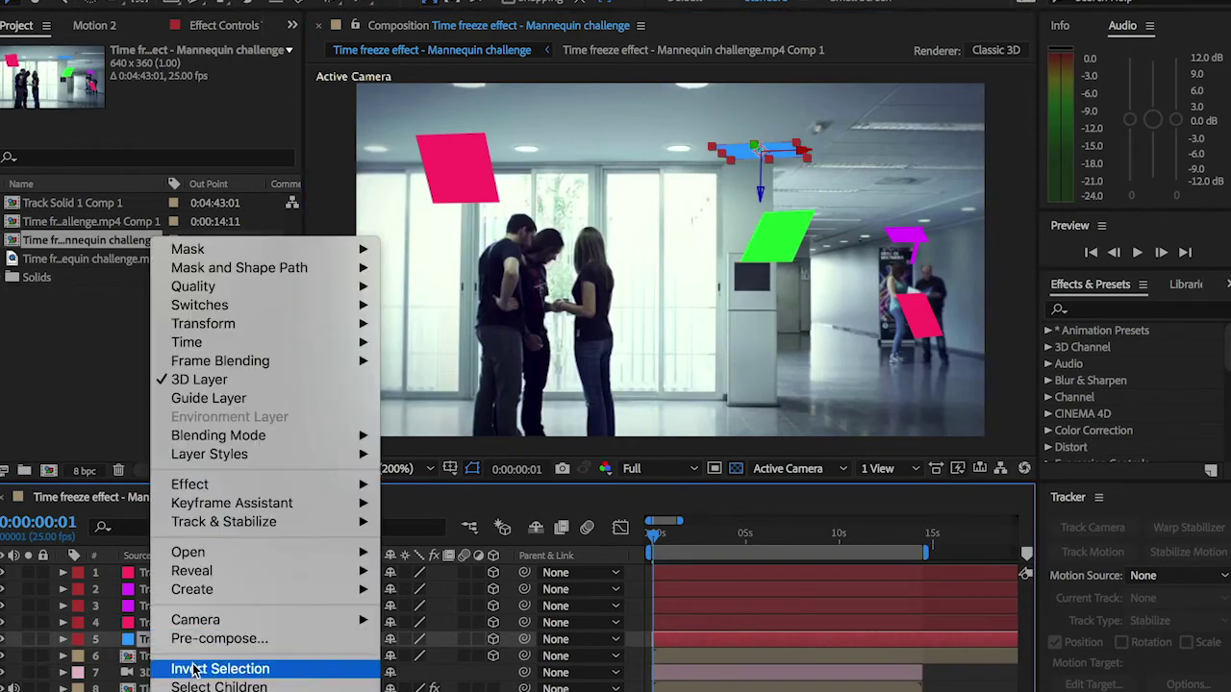
pyautogui.click(208, 641)
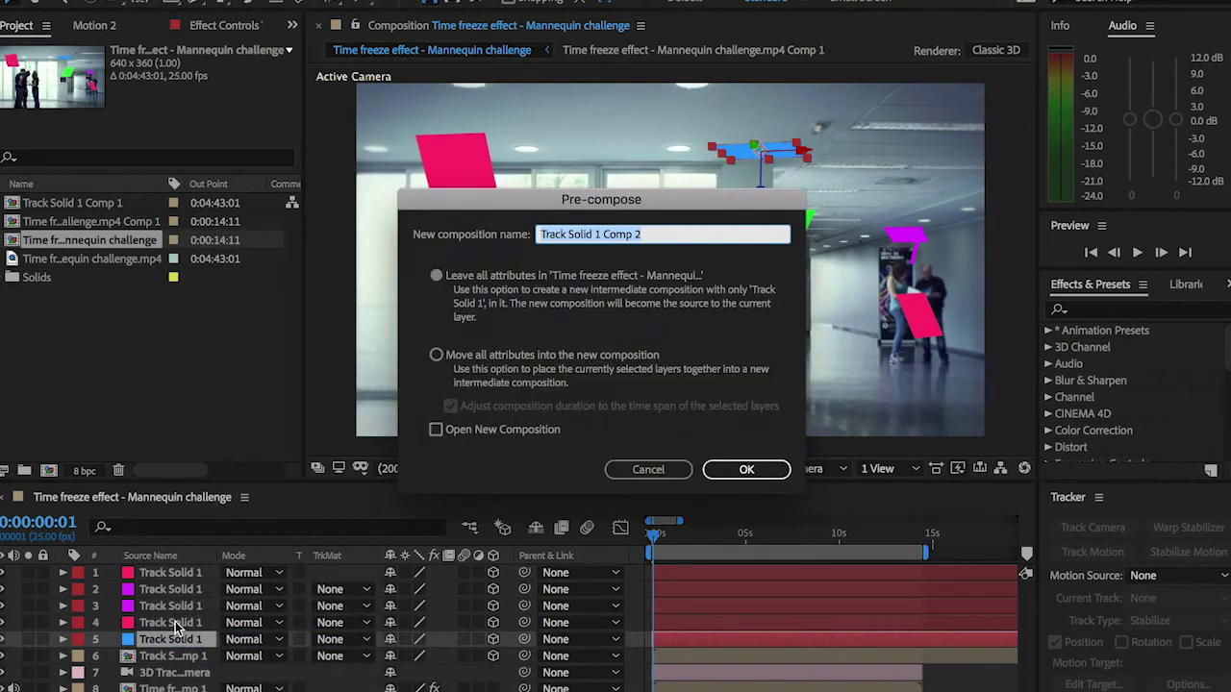
pyautogui.press('Return')
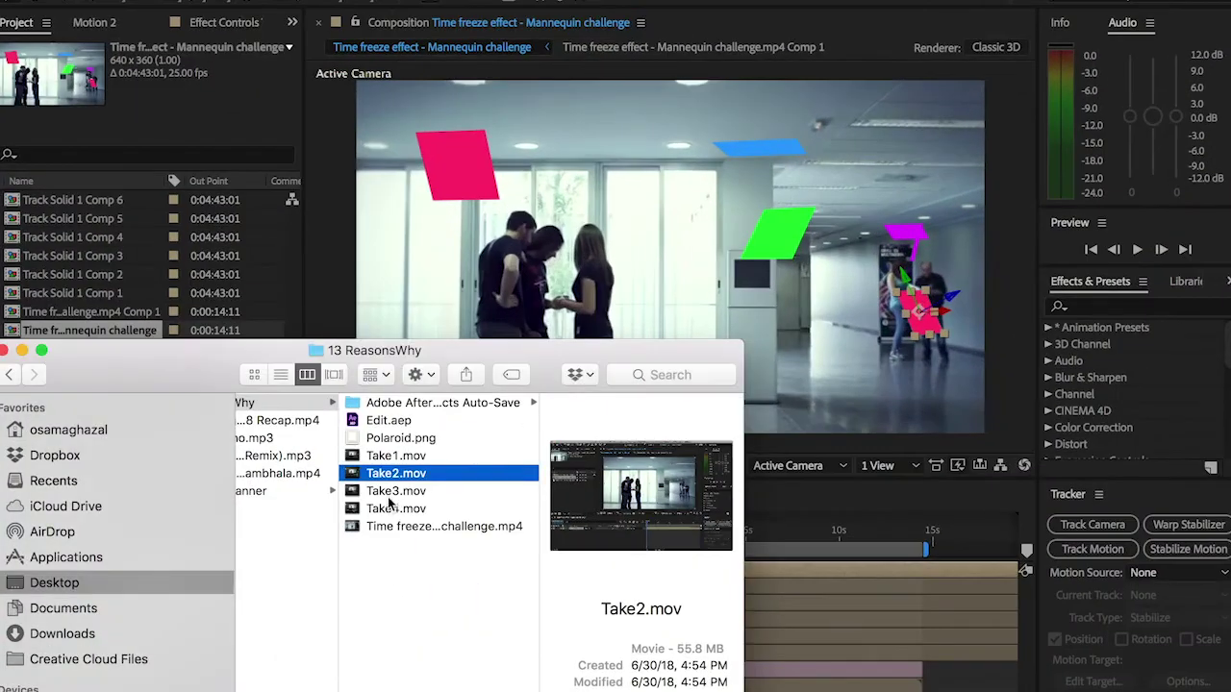
# Step: Drag Polaroid.png from the 13 ReasonsWhy Finder folder into the Project panel
pyautogui.moveTo(389, 440); pyautogui.dragTo(104, 298)
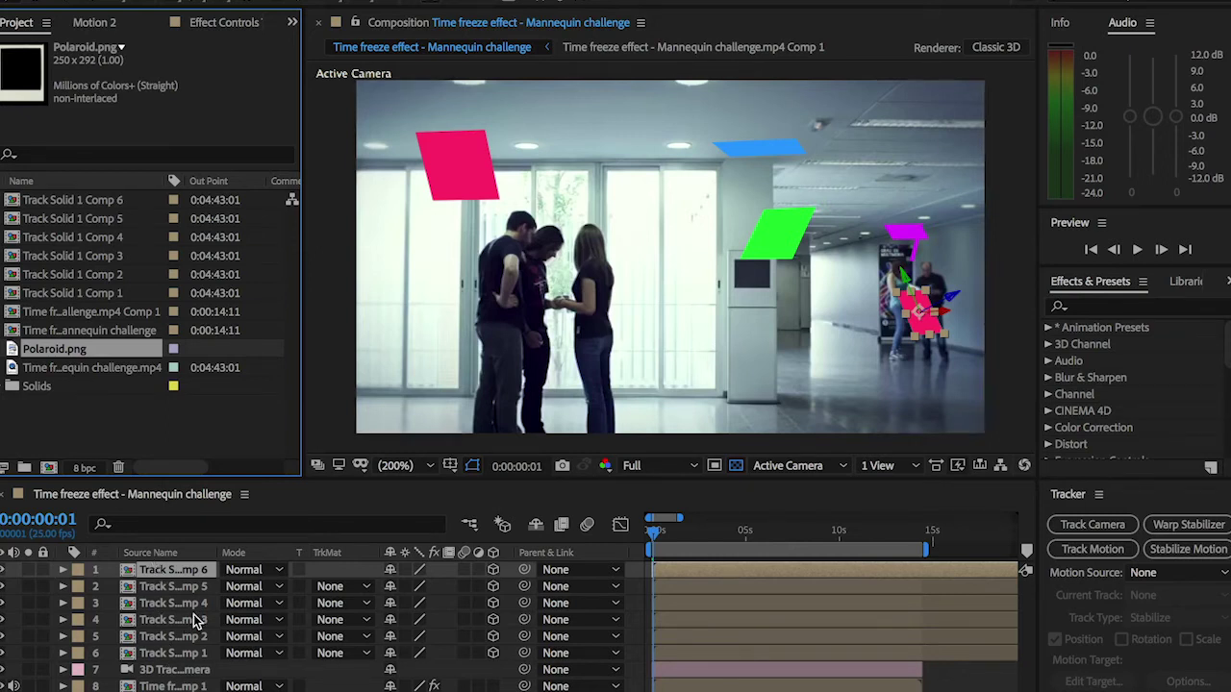
# Step: Replace the green solid inside Track Solid 1 Comp 1 with Polaroid.png
pyautogui.doubleClick(171, 659)
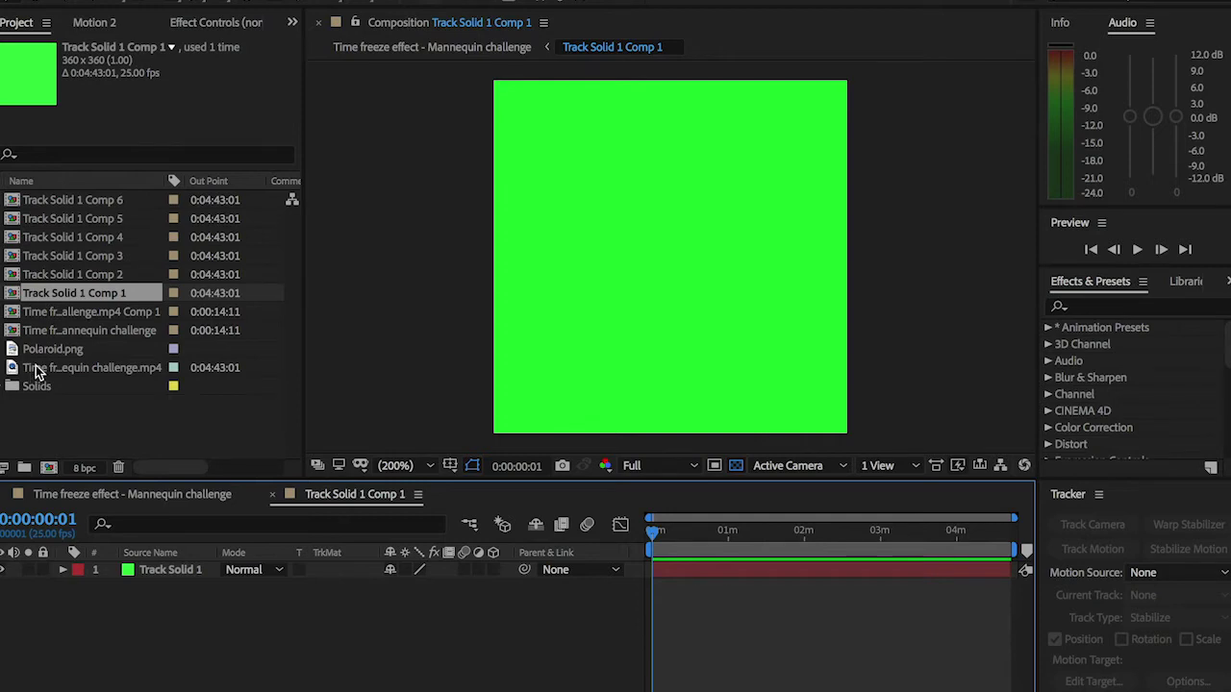
pyautogui.moveTo(53, 351); pyautogui.dragTo(184, 575)
pyautogui.click(161, 593)
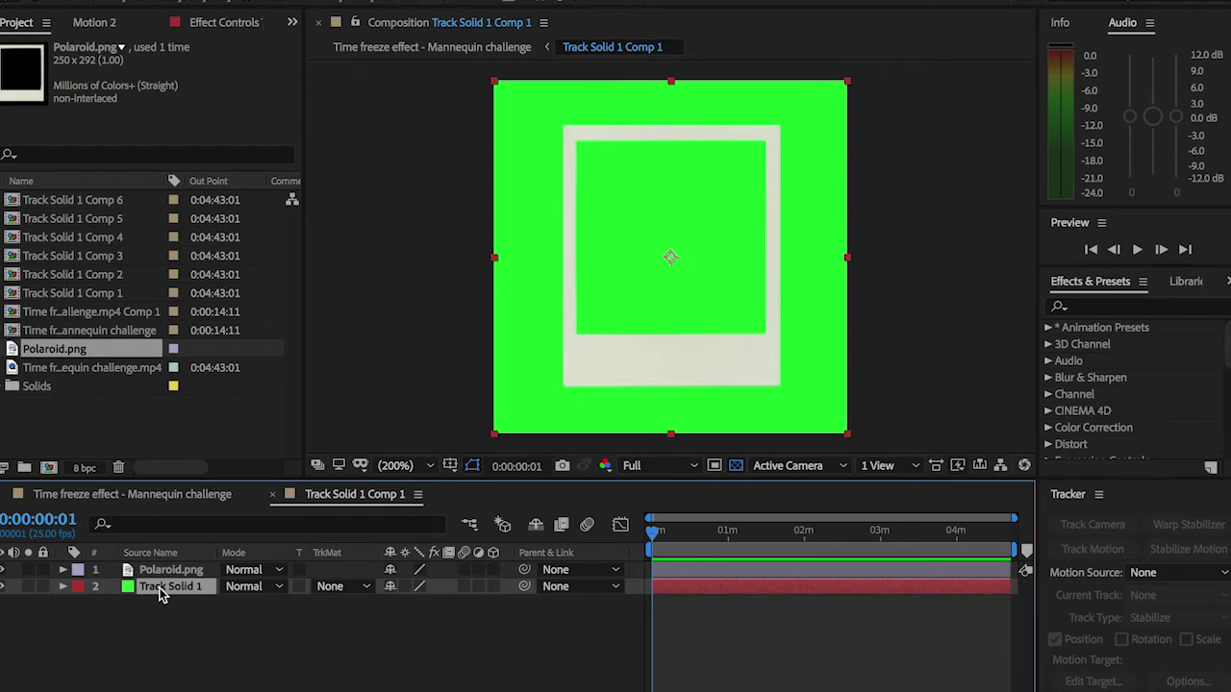
pyautogui.press('Delete')
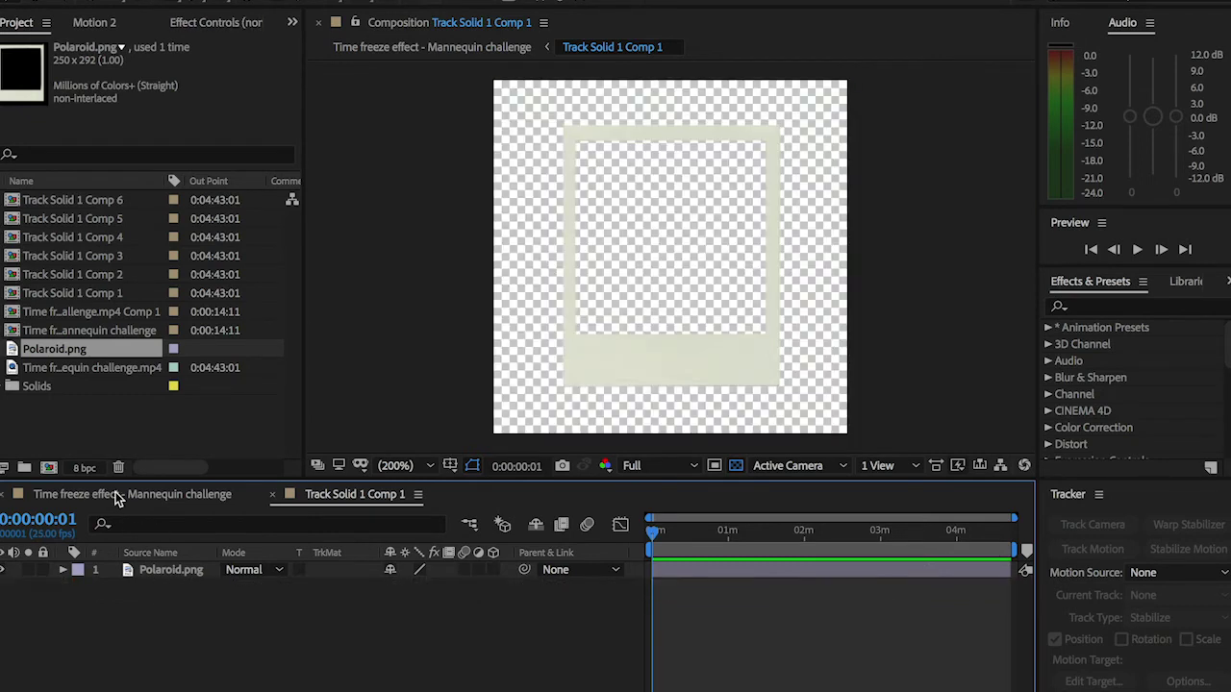
pyautogui.click(119, 496)
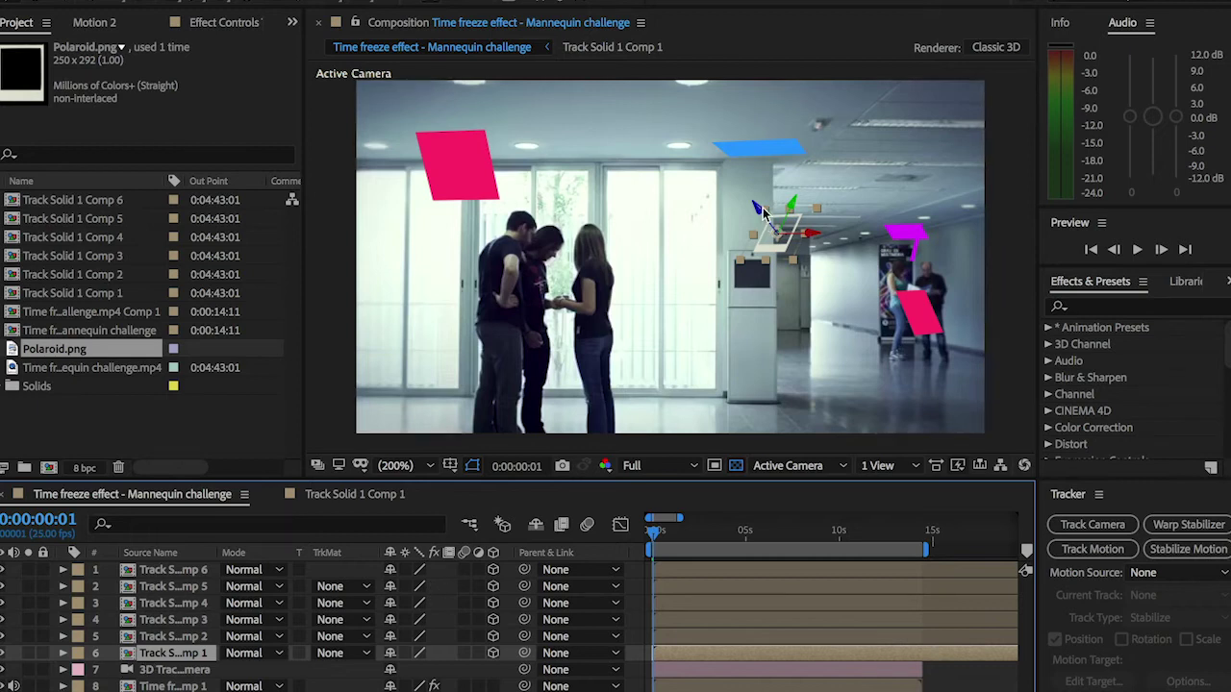
# Step: Position the polaroid layer on the wall and scale it to 86%
pyautogui.moveTo(758, 211); pyautogui.dragTo(836, 253)
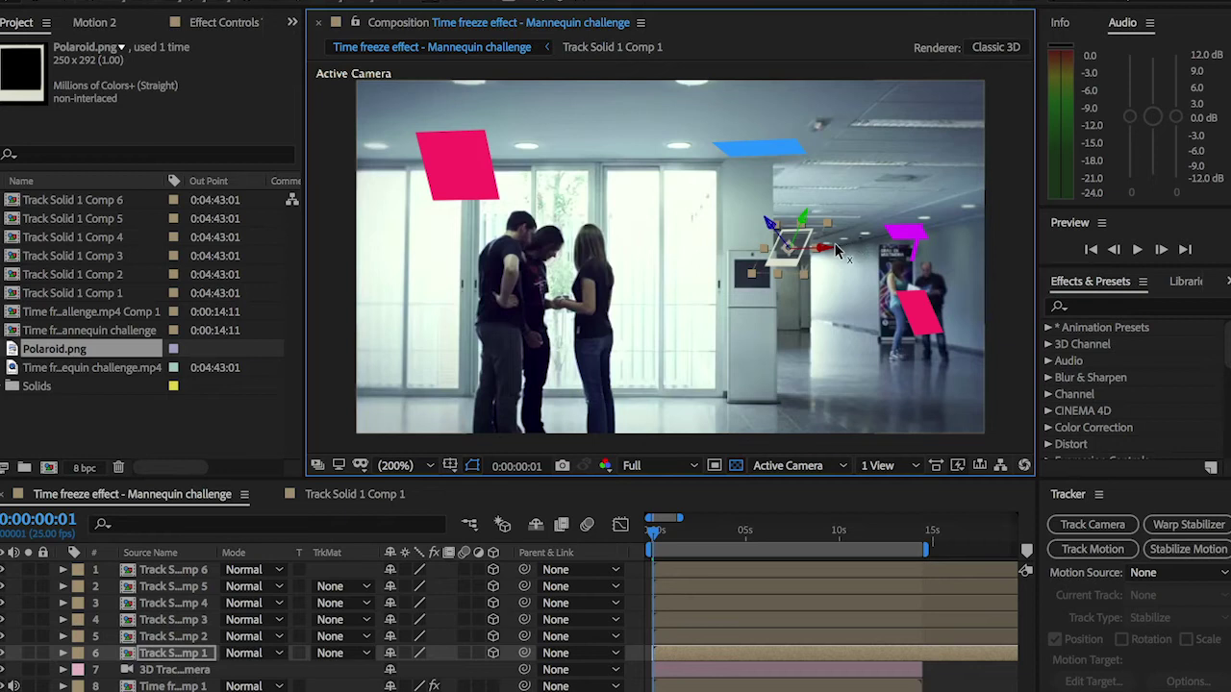
pyautogui.moveTo(835, 254); pyautogui.dragTo(777, 252)
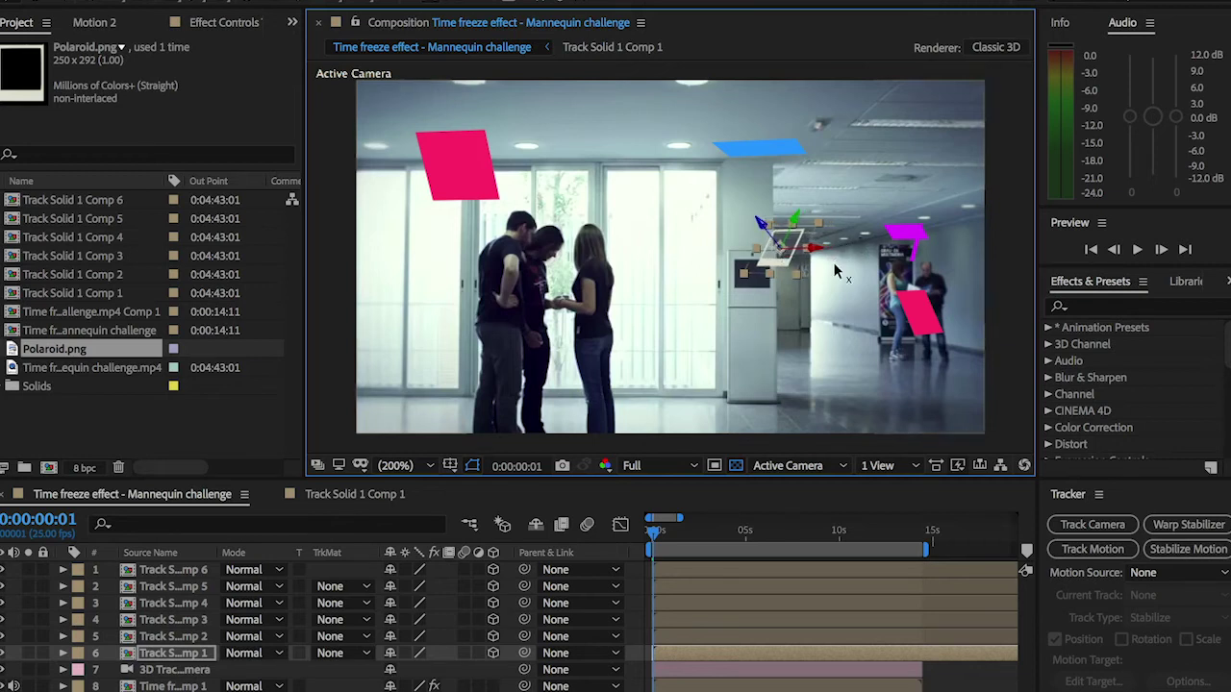
pyautogui.moveTo(835, 272); pyautogui.dragTo(852, 273)
pyautogui.press('s')
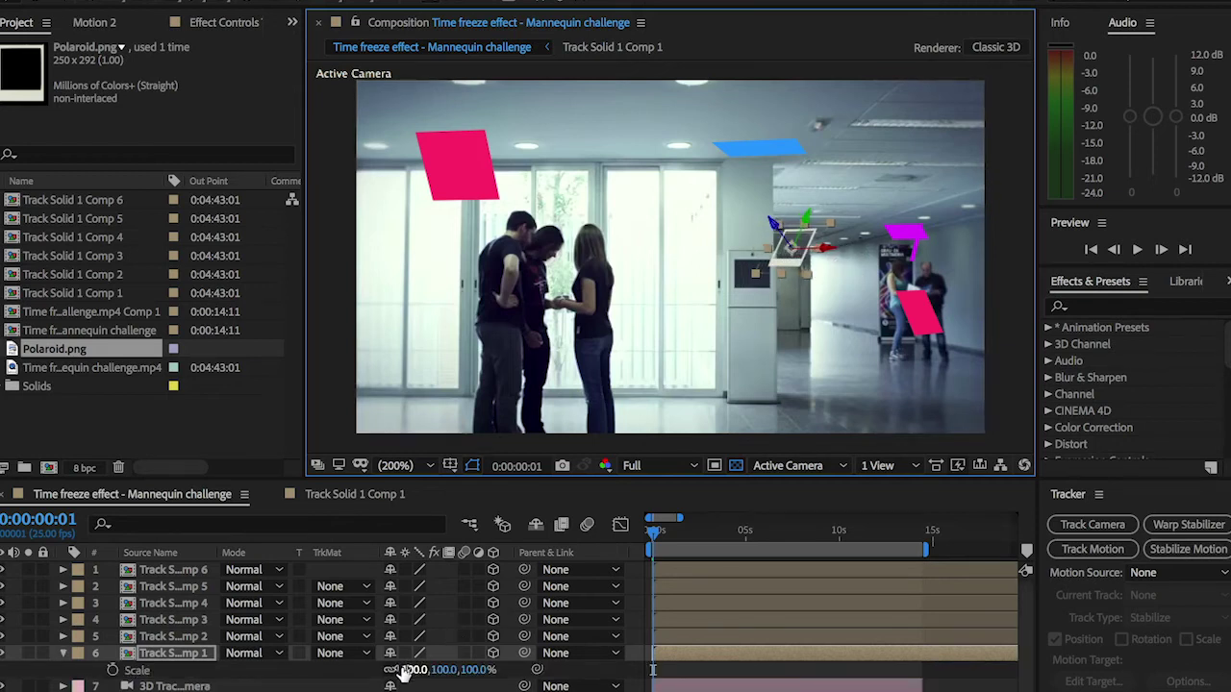
pyautogui.moveTo(404, 673)
pyautogui.mouseDown()
pyautogui.moveTo(383, 670)
pyautogui.moveTo(443, 673)
pyautogui.moveTo(414, 681)
pyautogui.mouseUp()
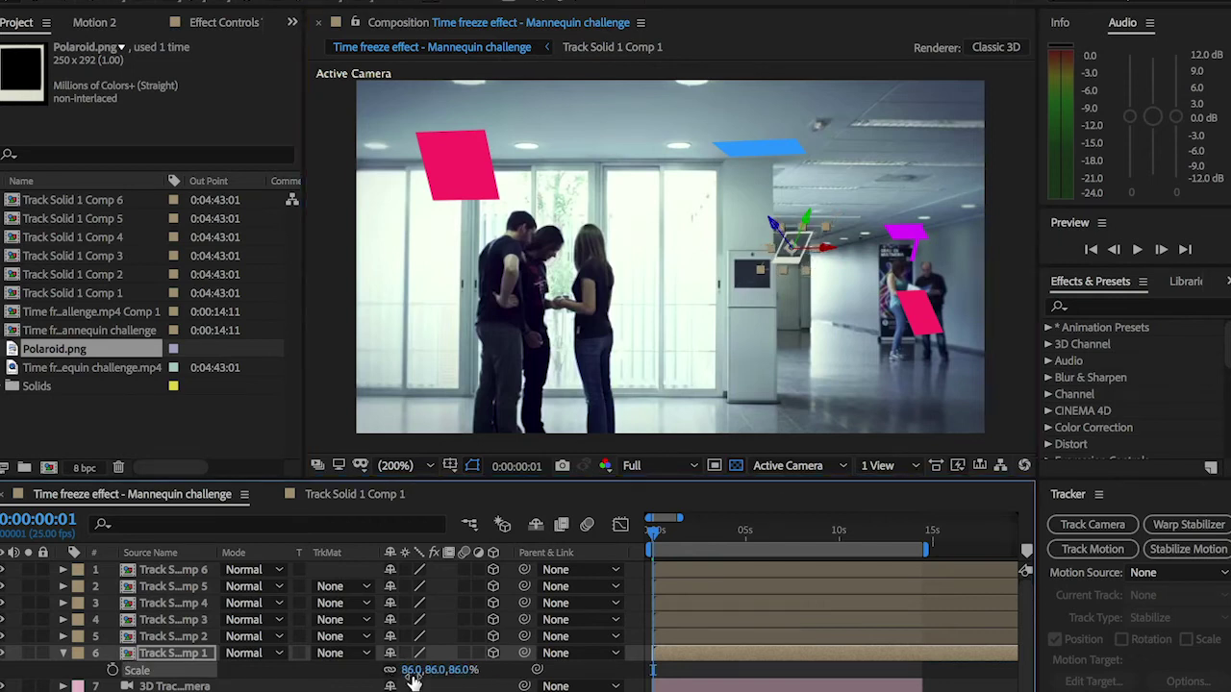
pyautogui.click(175, 656)
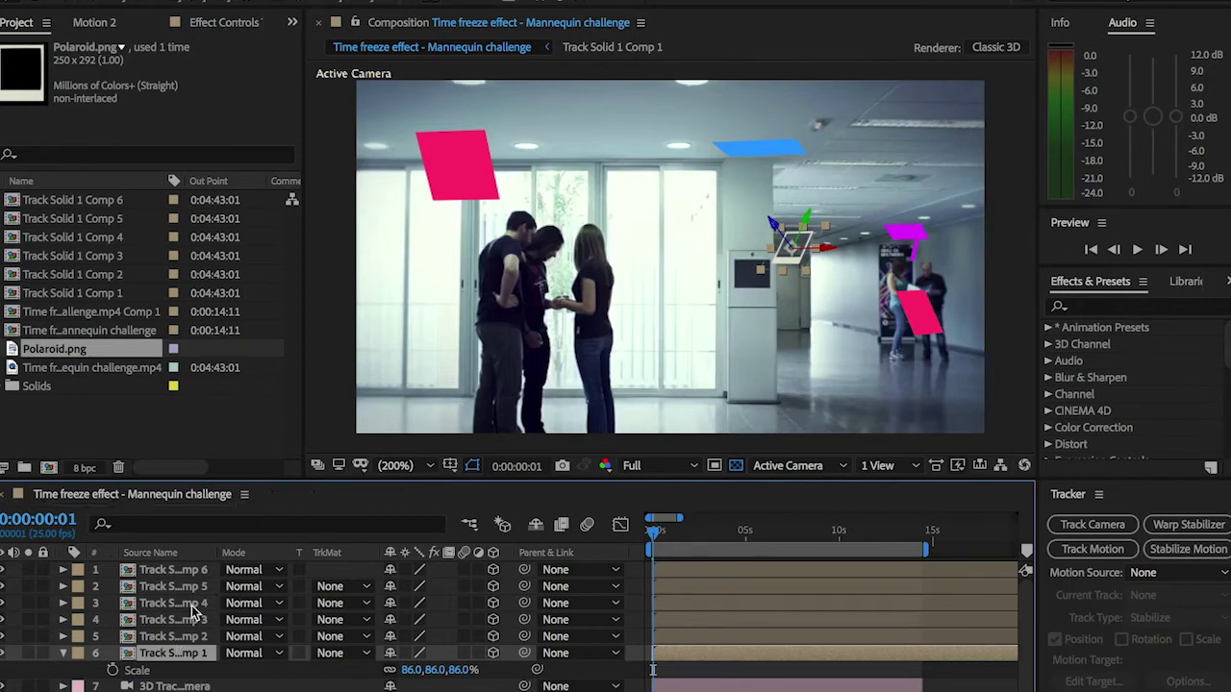
# Step: Swap the blue solid in its precomp for Polaroid.png and return to the main comp
pyautogui.doubleClick(174, 633)
pyautogui.moveTo(53, 349); pyautogui.dragTo(164, 570)
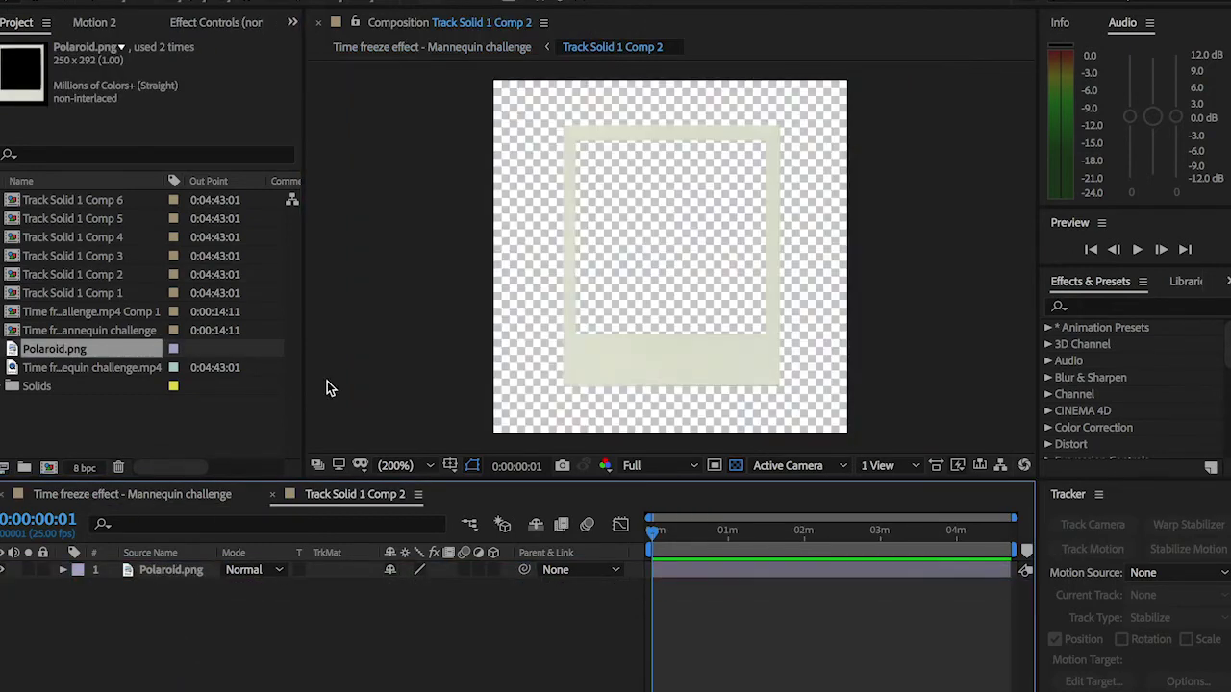
pyautogui.click(164, 494)
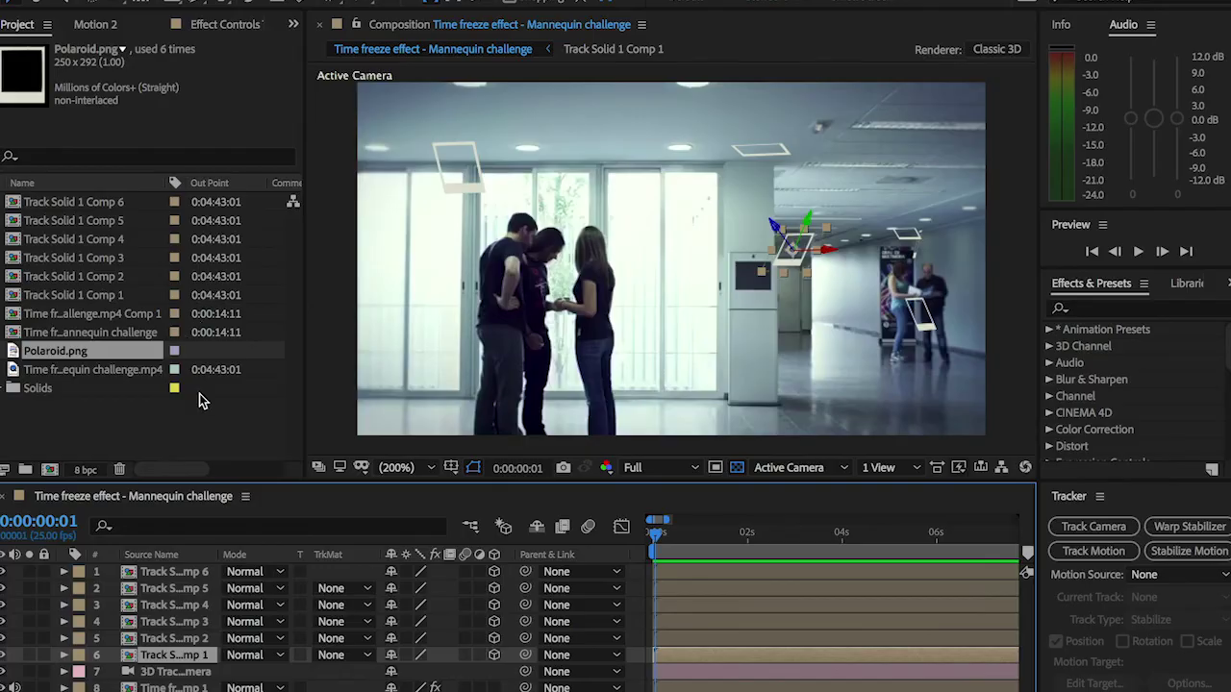
# Step: Open Track Solid 1 Comp 1 and drag pic1.jpg in from the 13 ReasonsWhy folder
pyautogui.hotkey('ctrl', 'Up')
pyautogui.click(277, 207)
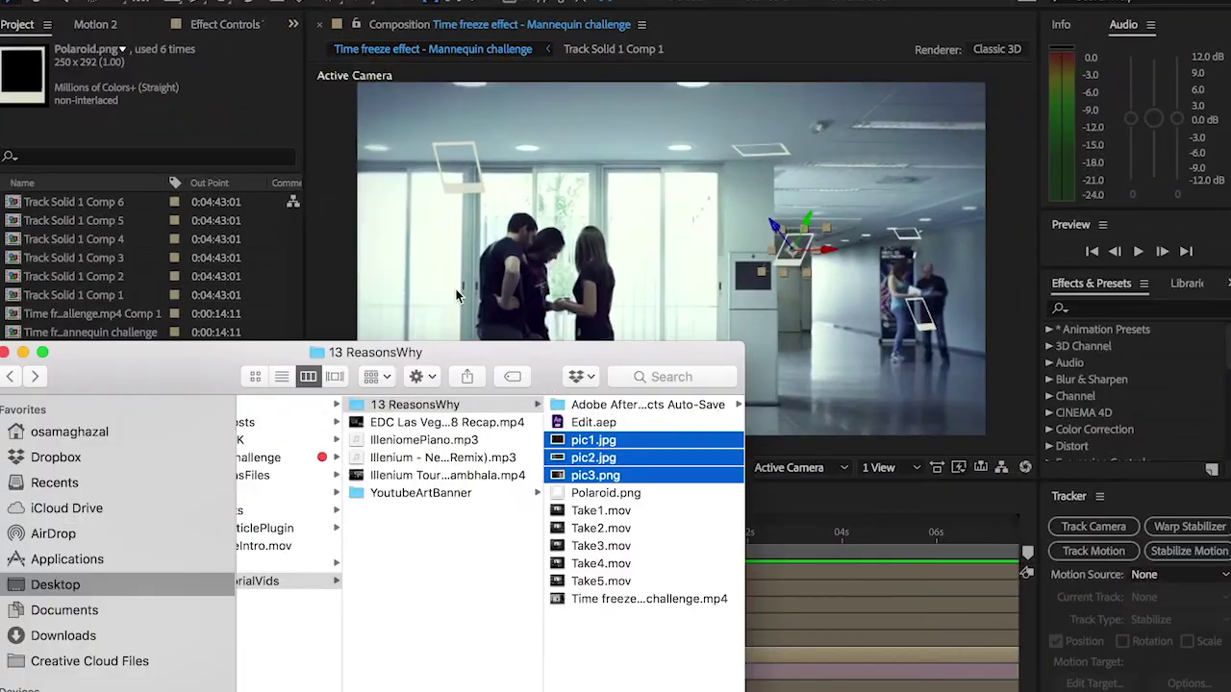
pyautogui.click(375, 258)
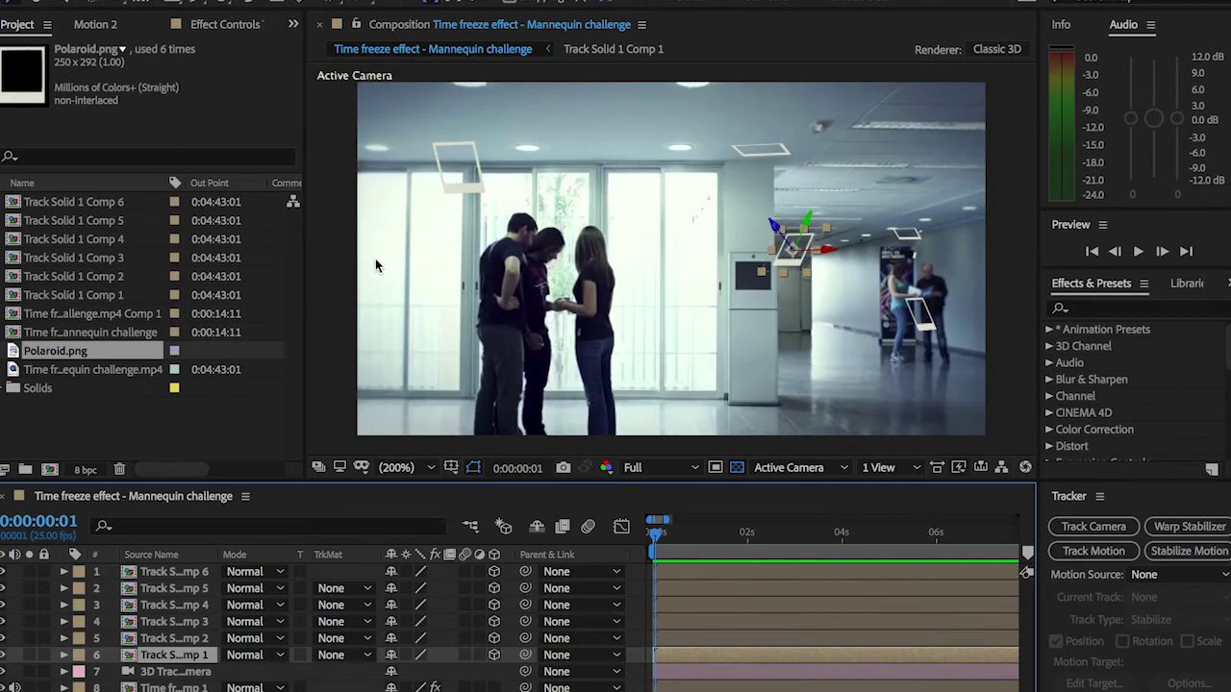
pyautogui.doubleClick(173, 656)
pyautogui.hotkey('ctrl', 'Up')
pyautogui.click(239, 301)
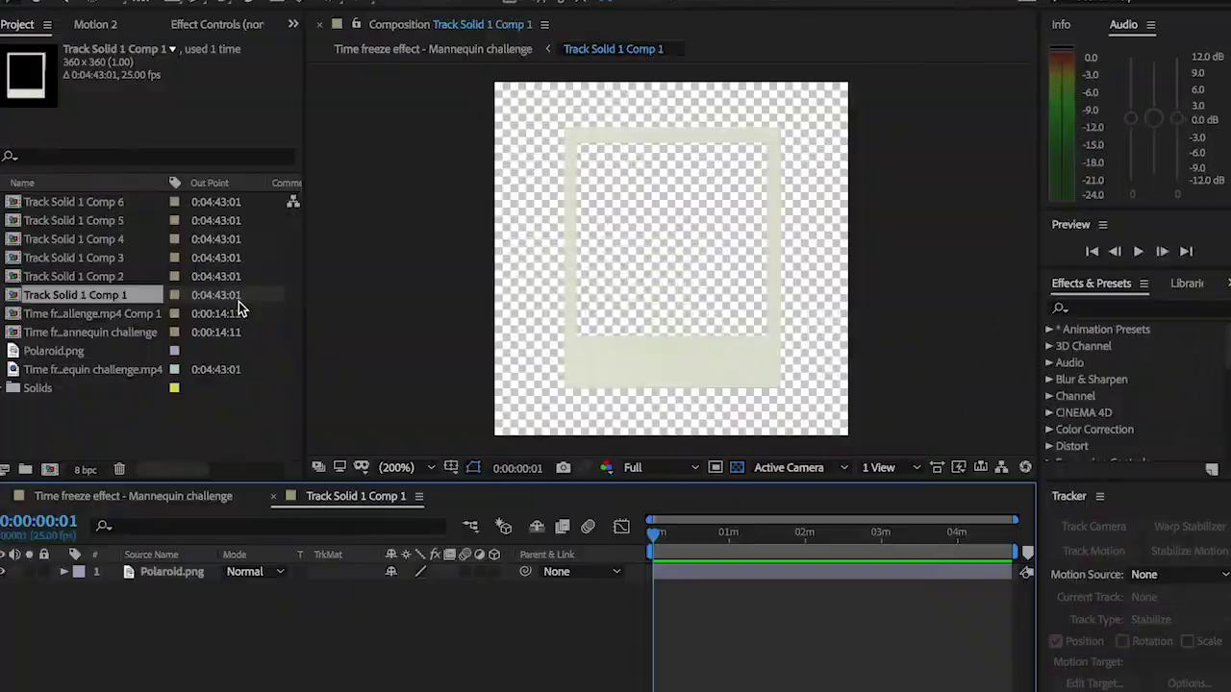
pyautogui.hotkey('ctrl', 'Up')
pyautogui.click(287, 233)
pyautogui.click(604, 492)
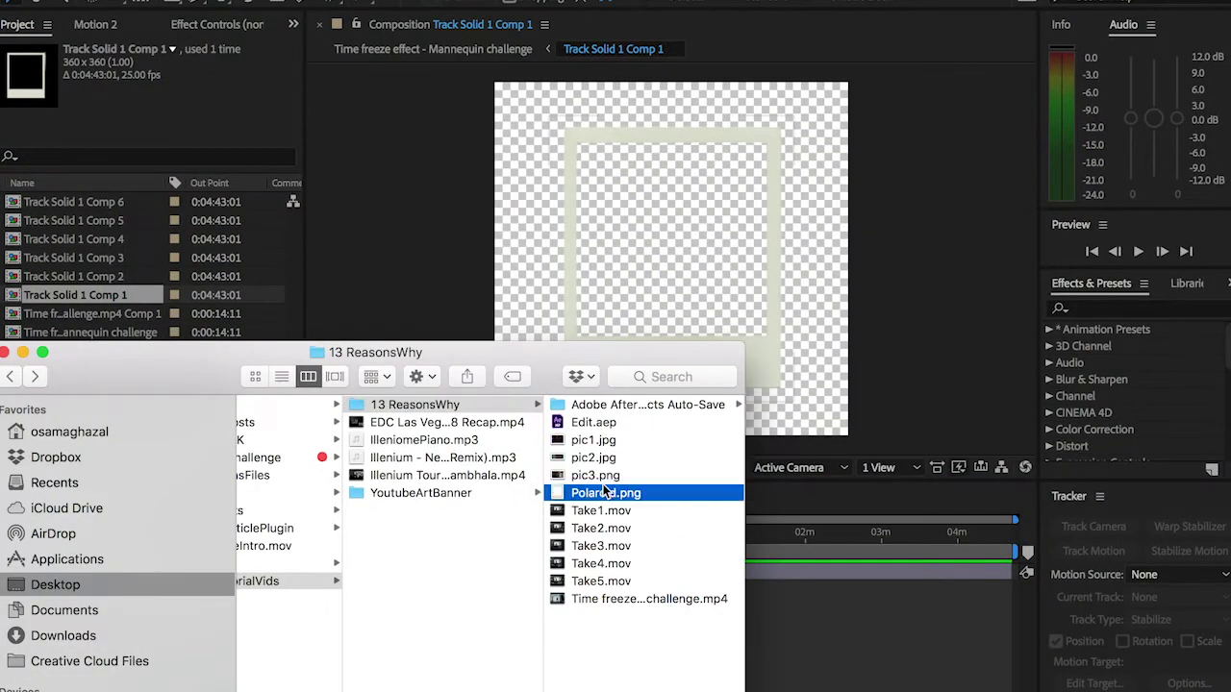
pyautogui.moveTo(403, 493); pyautogui.dragTo(803, 633)
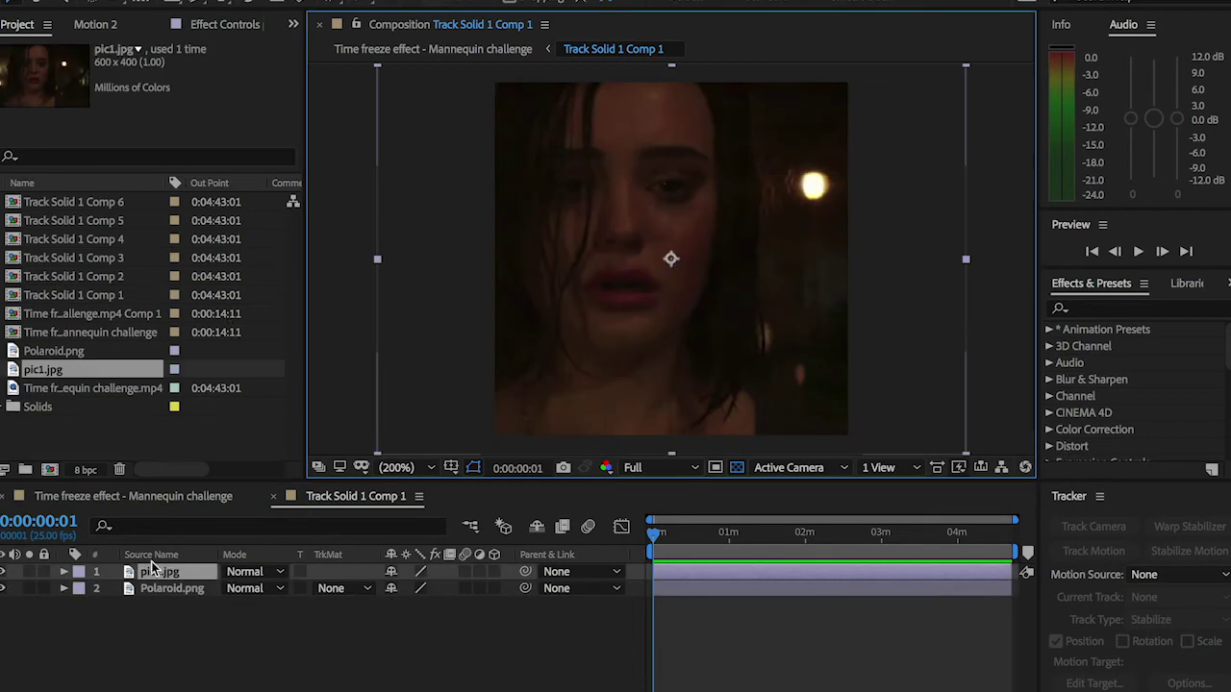
# Step: Scale pic1.jpg to 34, 57%, tuck it behind the Polaroid frame, and return to main comp
pyautogui.press('s')
pyautogui.moveTo(420, 587); pyautogui.dragTo(348, 580)
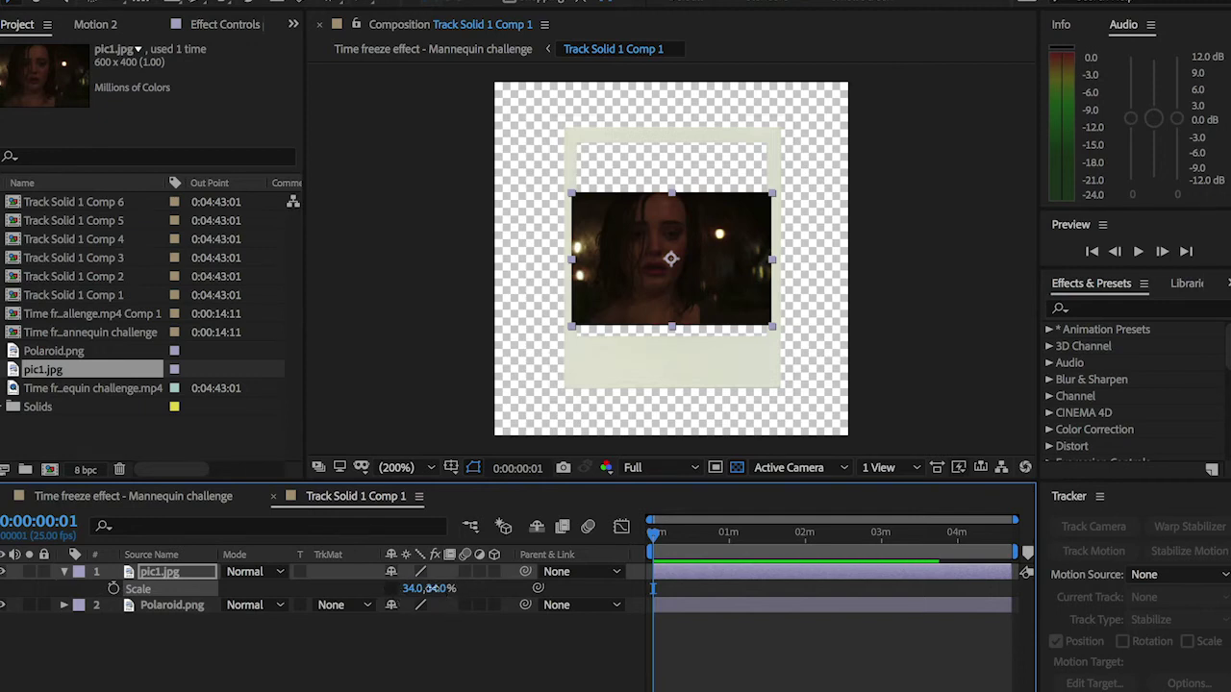
pyautogui.moveTo(435, 588); pyautogui.dragTo(460, 587)
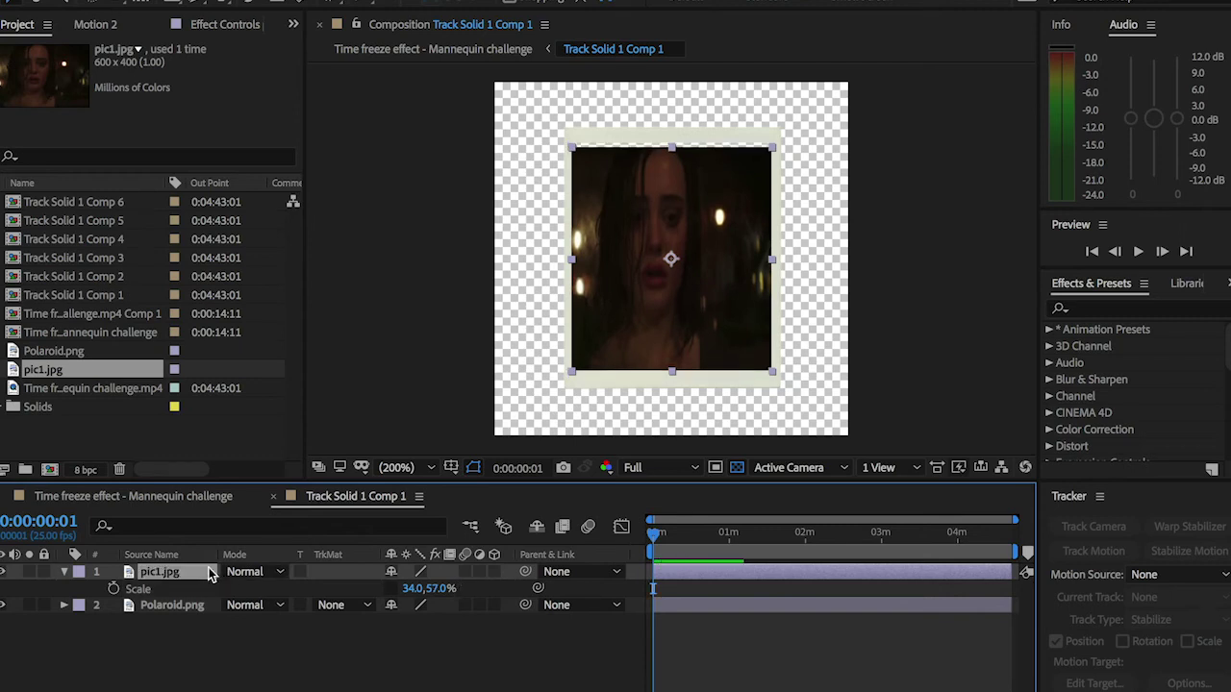
pyautogui.moveTo(210, 573); pyautogui.dragTo(203, 617)
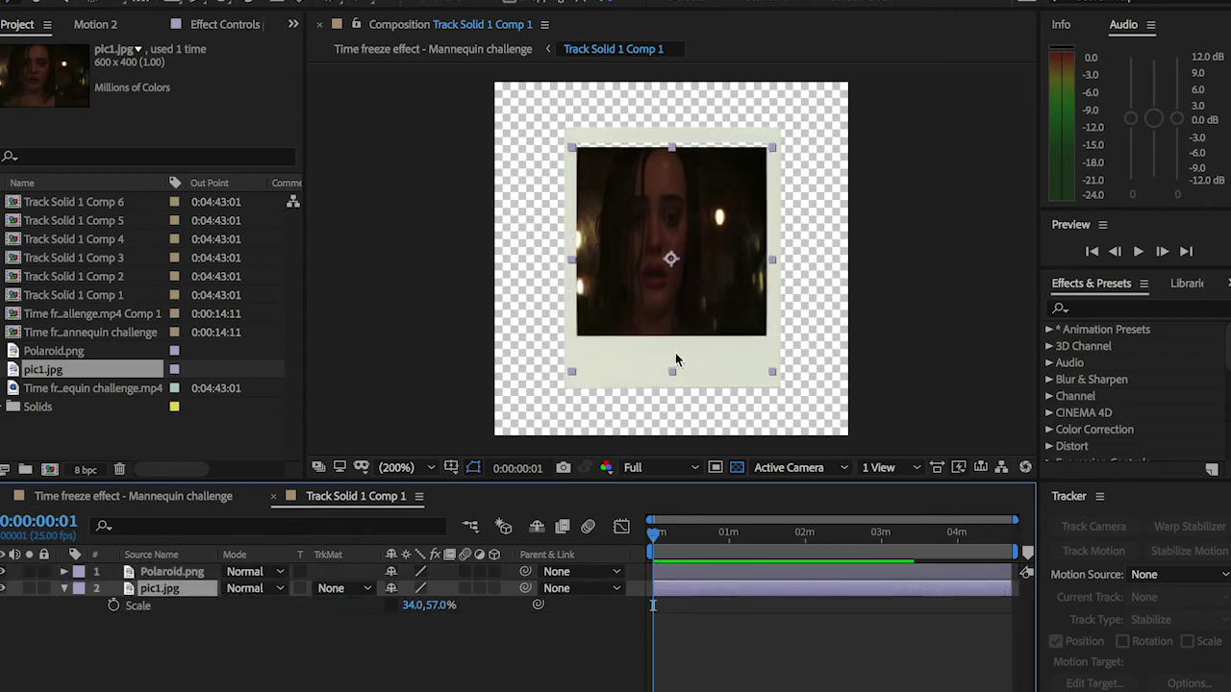
pyautogui.moveTo(743, 263); pyautogui.dragTo(742, 257)
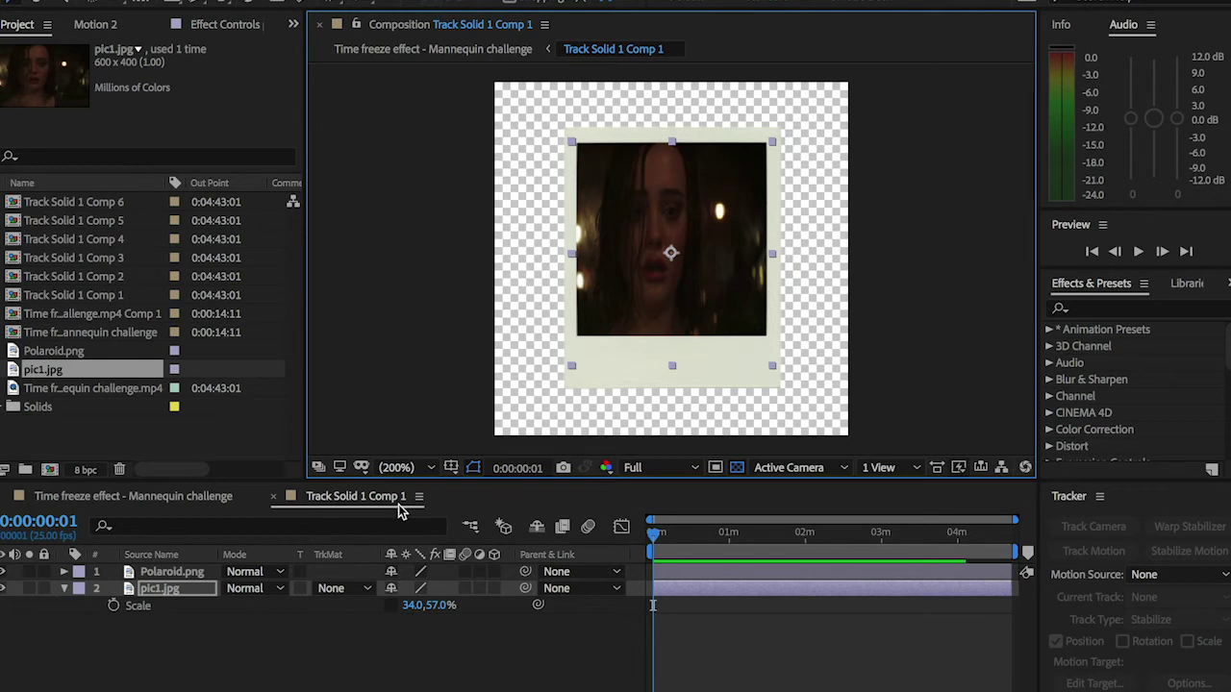
pyautogui.click(215, 498)
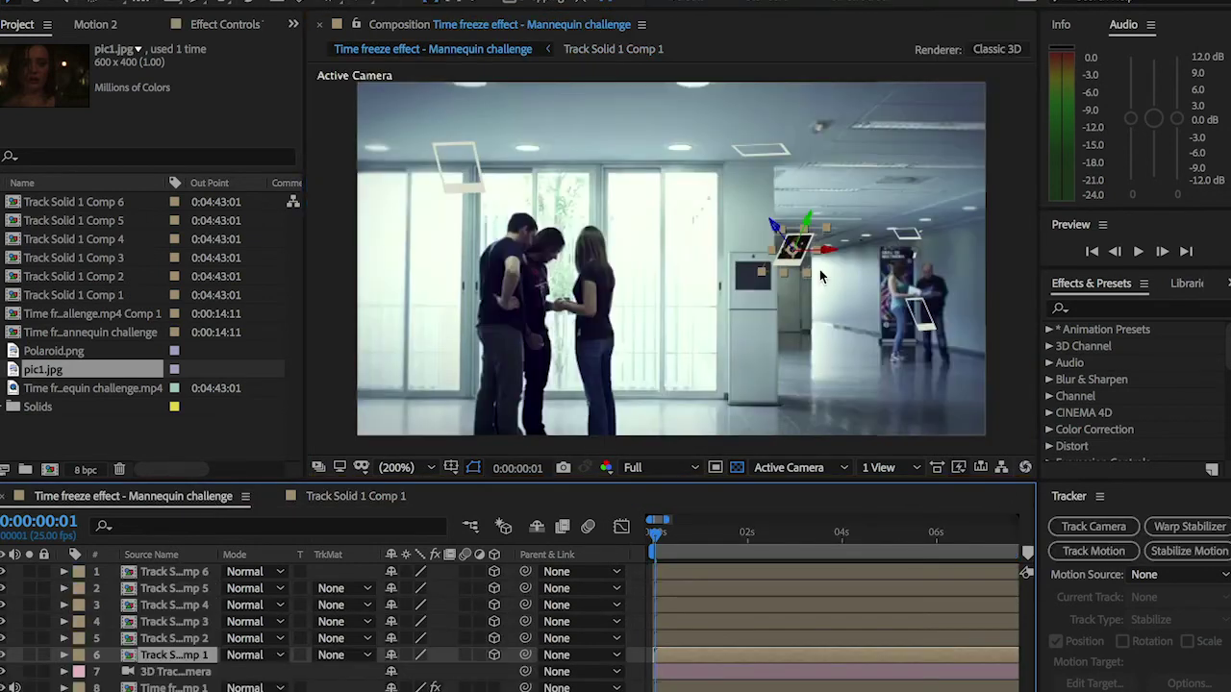
pyautogui.doubleClick(161, 639)
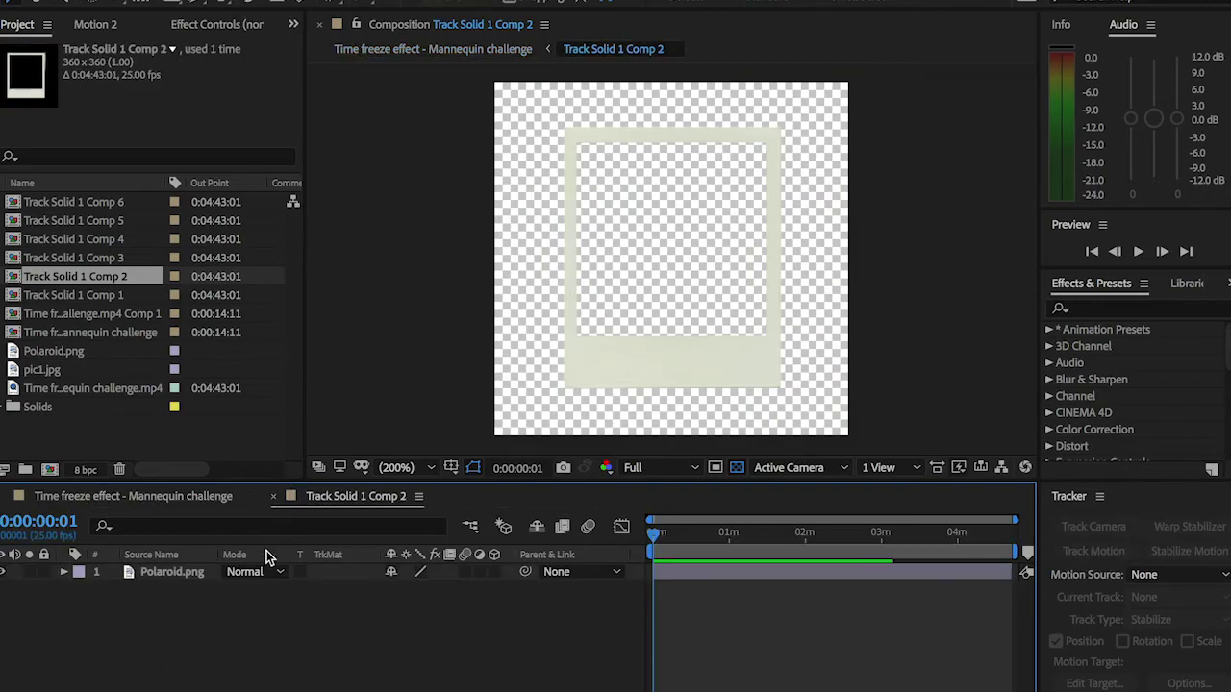
# Step: Bring pic2.jpg from the 13 ReasonsWhy folder into Track Solid 1 Comp 2 and adjust its scale
pyautogui.hotkey('ctrl', 'Up')
pyautogui.click(277, 210)
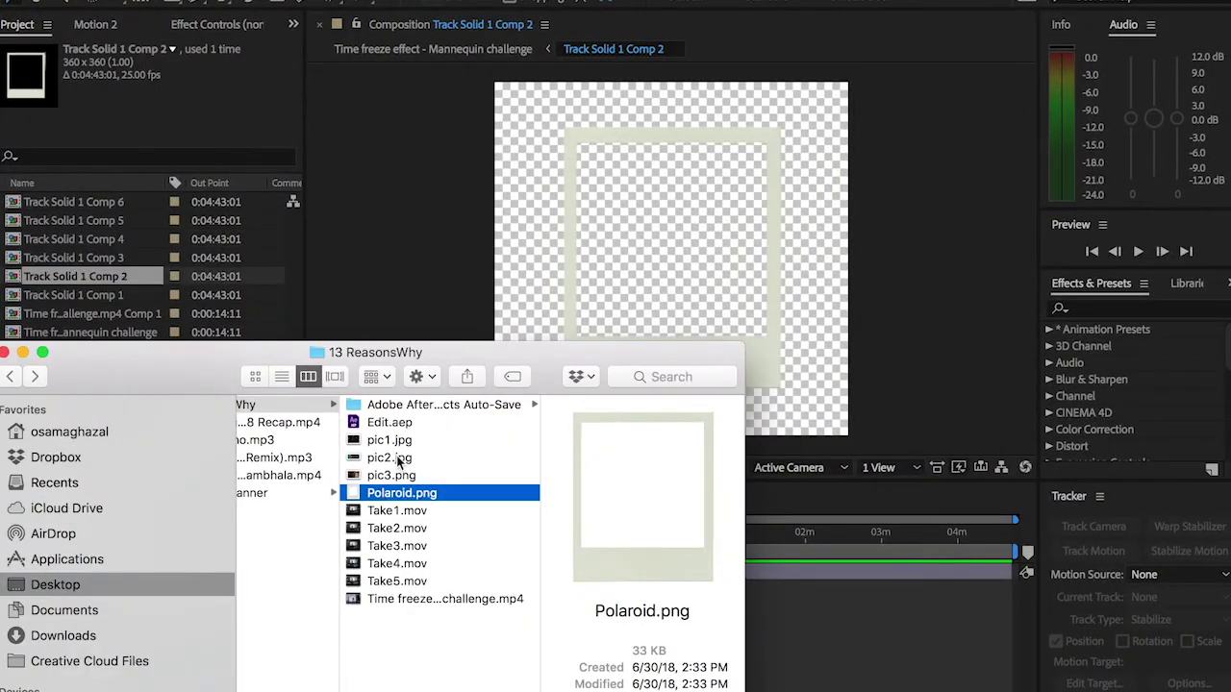
pyautogui.moveTo(399, 462); pyautogui.dragTo(721, 261)
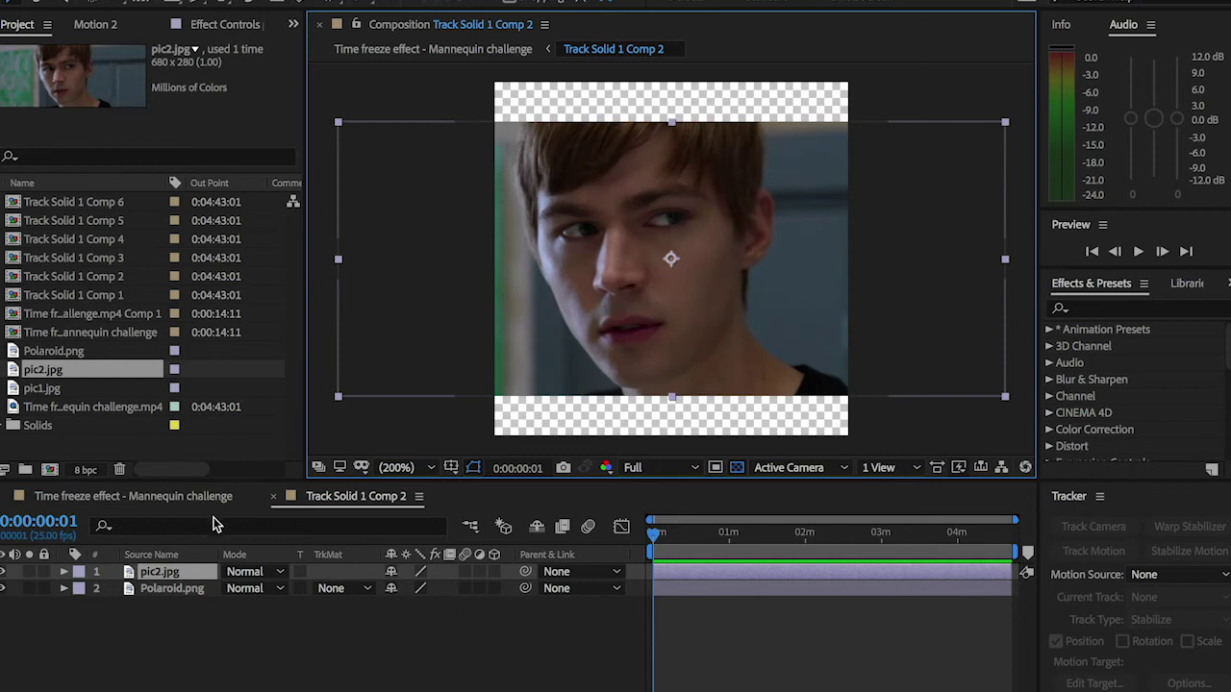
pyautogui.press('s')
pyautogui.moveTo(409, 588); pyautogui.dragTo(454, 587)
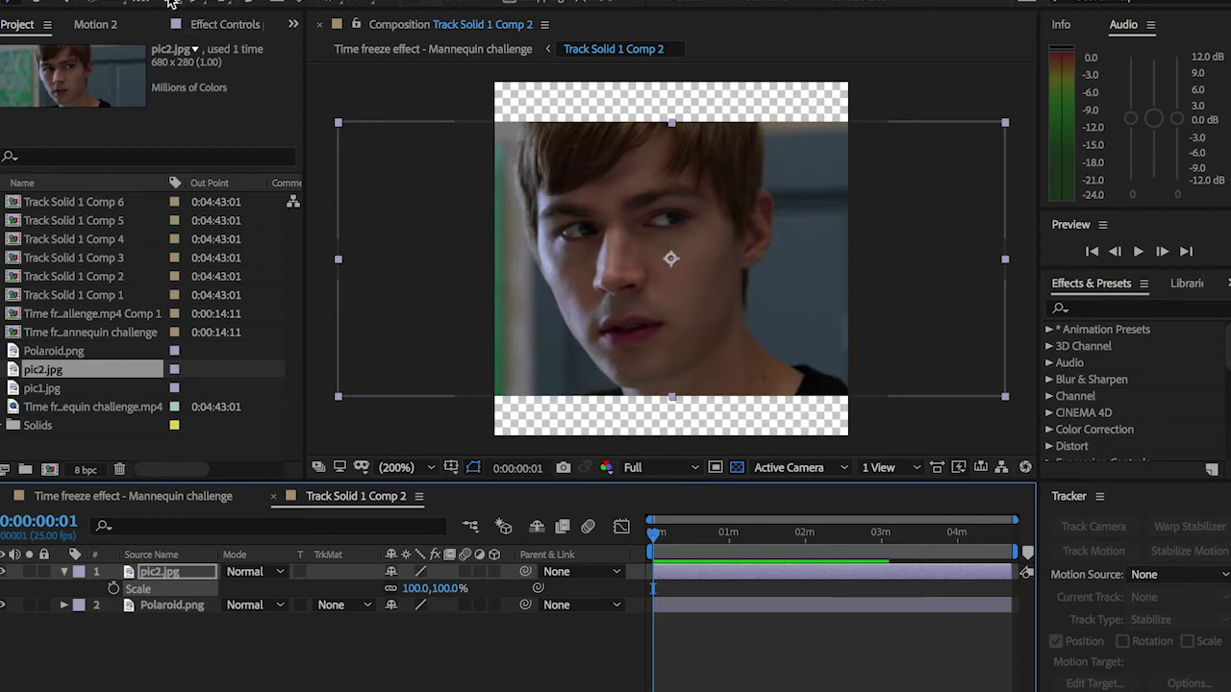
# Step: Crop pic2.jpg with a rectangle mask aligned to the Polaroid window
pyautogui.moveTo(556, 125)
pyautogui.mouseDown()
pyautogui.moveTo(687, 221)
pyautogui.moveTo(769, 247)
pyautogui.moveTo(779, 342)
pyautogui.mouseUp()
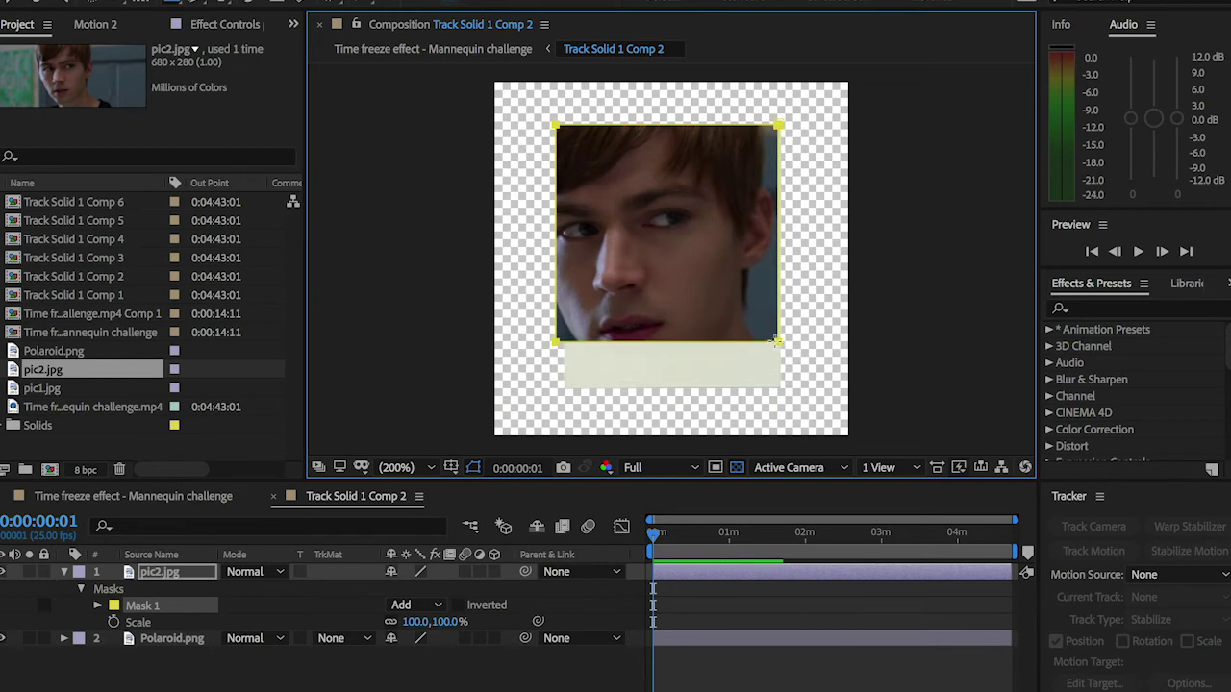
pyautogui.press('s')
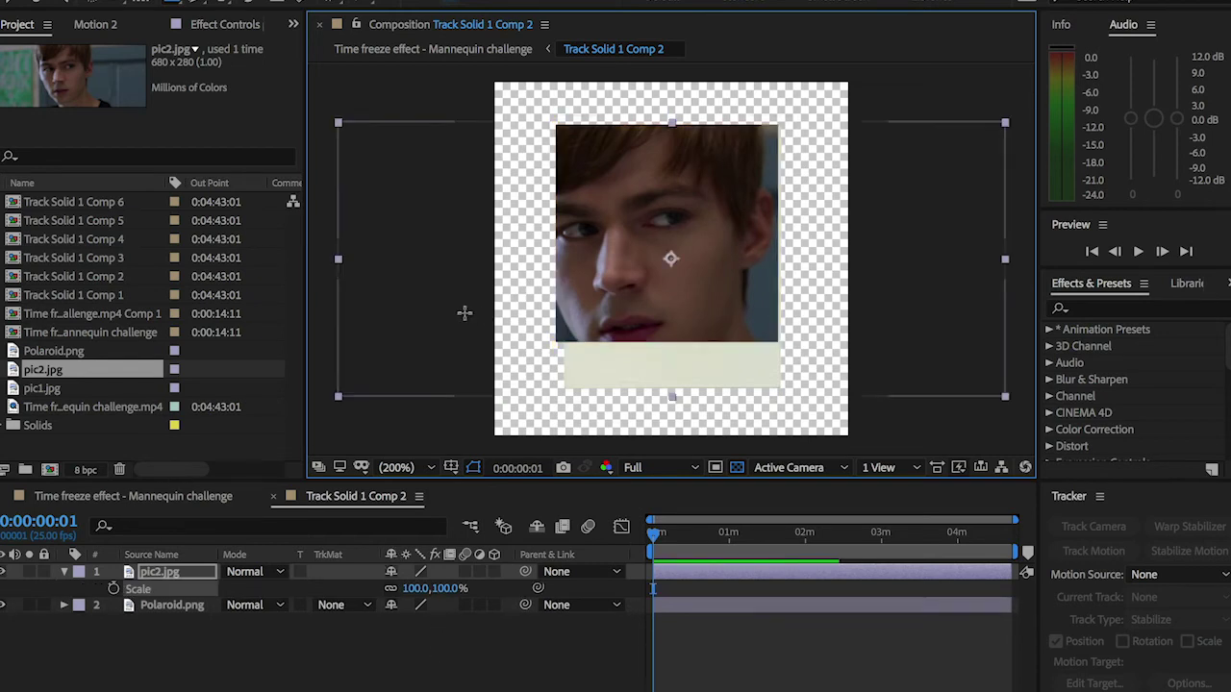
pyautogui.moveTo(581, 149); pyautogui.dragTo(776, 367)
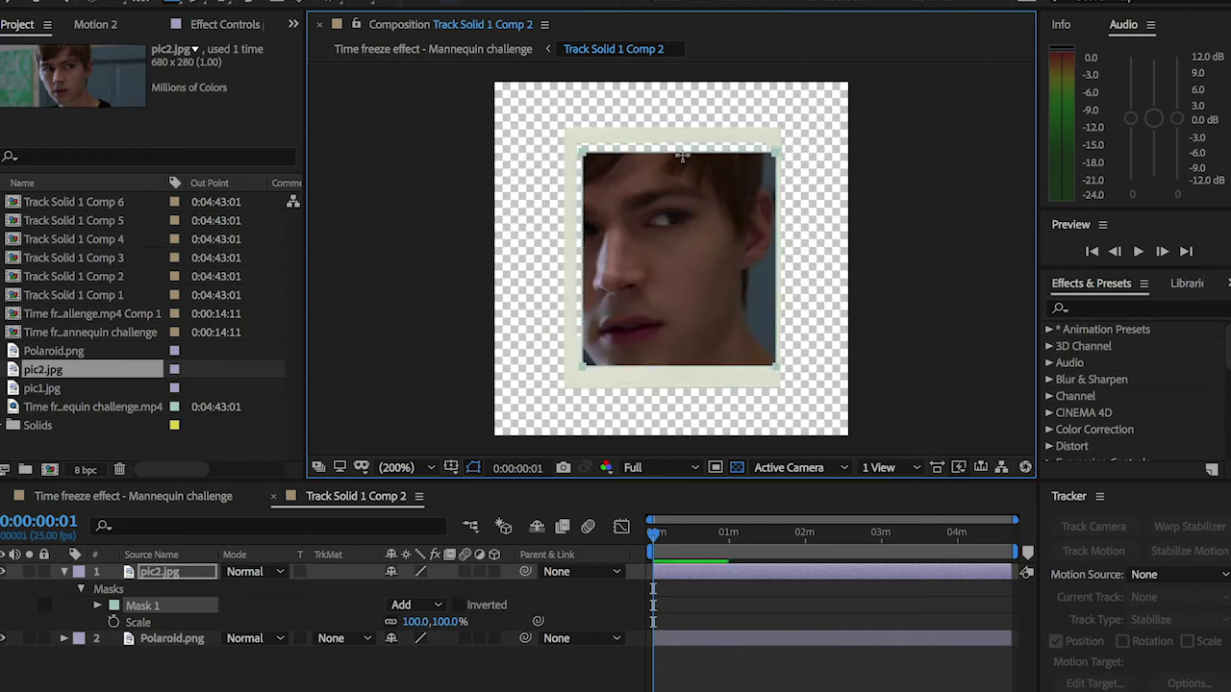
pyautogui.moveTo(584, 153); pyautogui.dragTo(576, 145)
# Step: Move pic2.jpg below Polaroid.png, save the project, and close the precomp
pyautogui.moveTo(172, 572); pyautogui.dragTo(173, 649)
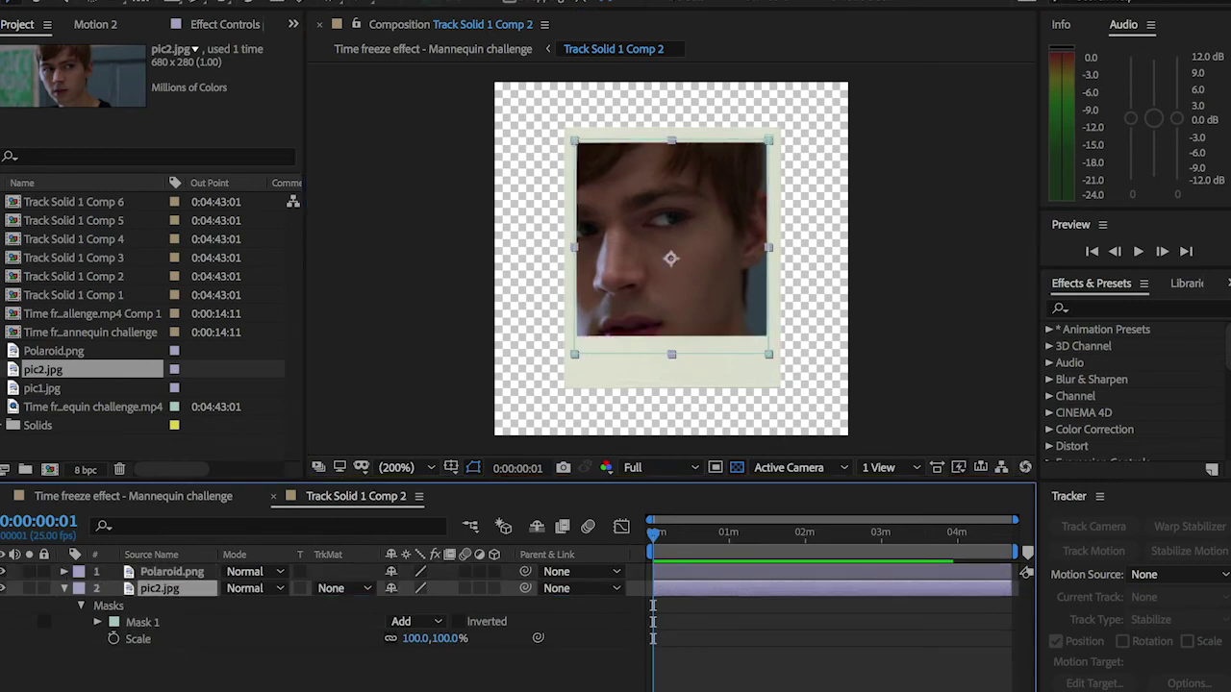
pyautogui.click(733, 669)
pyautogui.press('super+s')
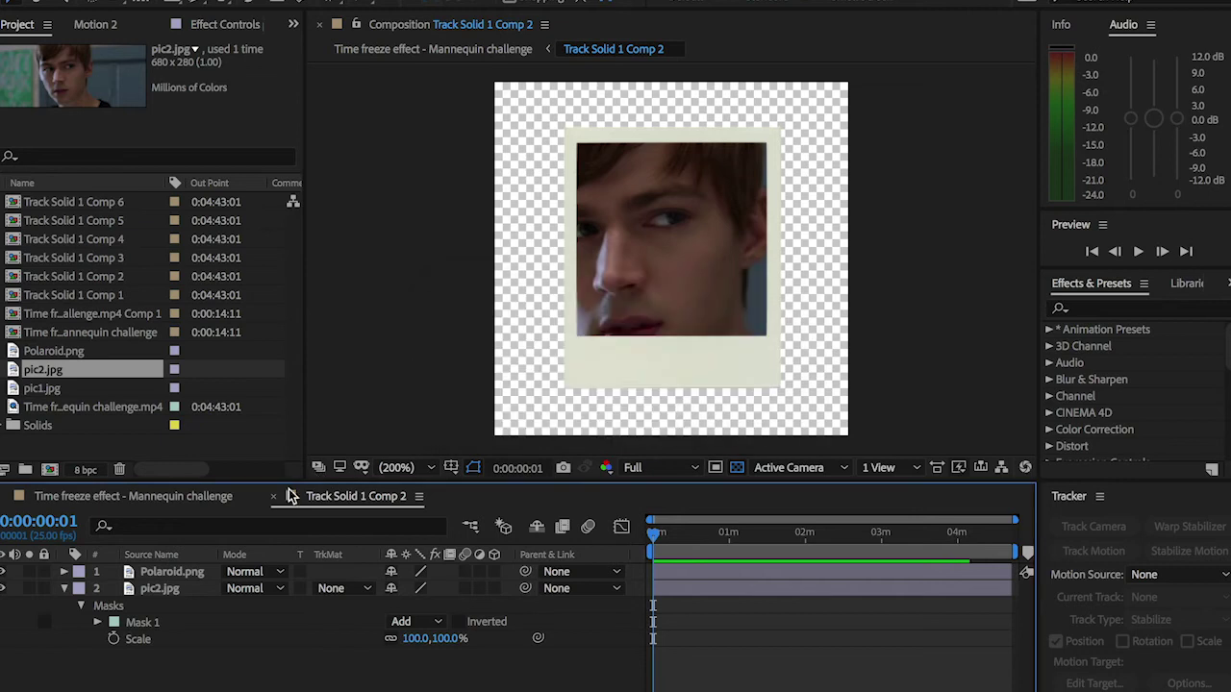
pyautogui.click(273, 497)
# Step: Add pic3.png to Track Solid 1 Comp 3 and scale it to 47%
pyautogui.doubleClick(166, 624)
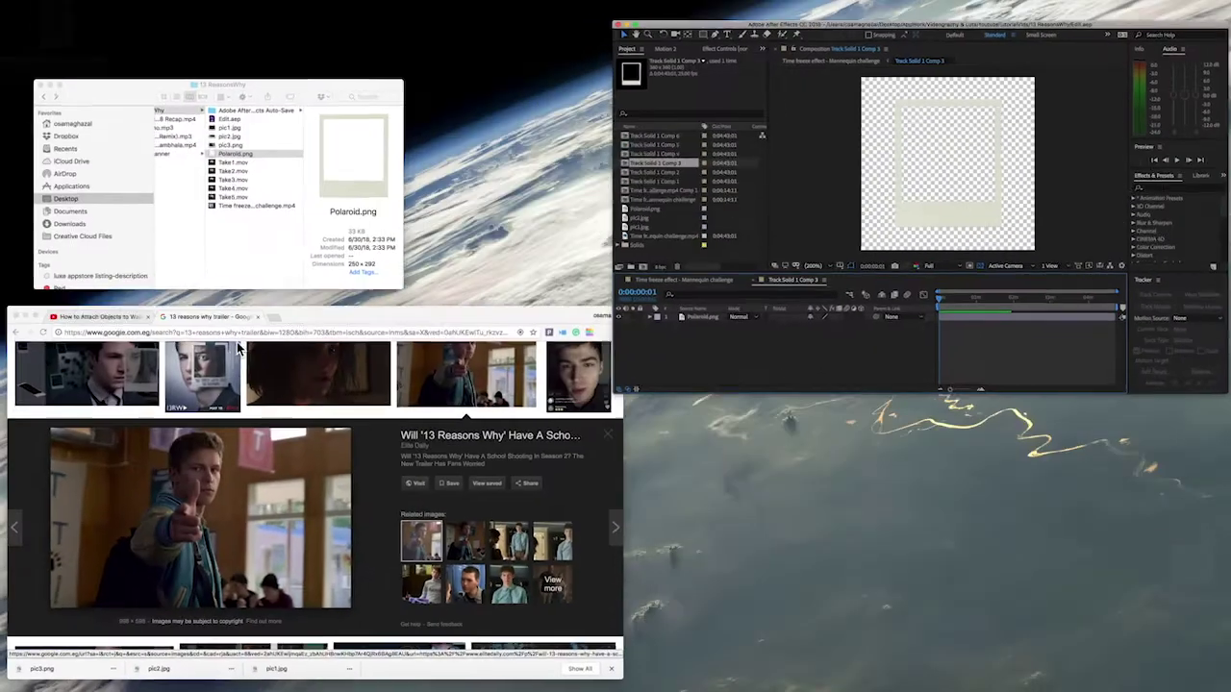
pyautogui.moveTo(222, 85); pyautogui.dragTo(802, 210)
pyautogui.moveTo(804, 268); pyautogui.dragTo(957, 182)
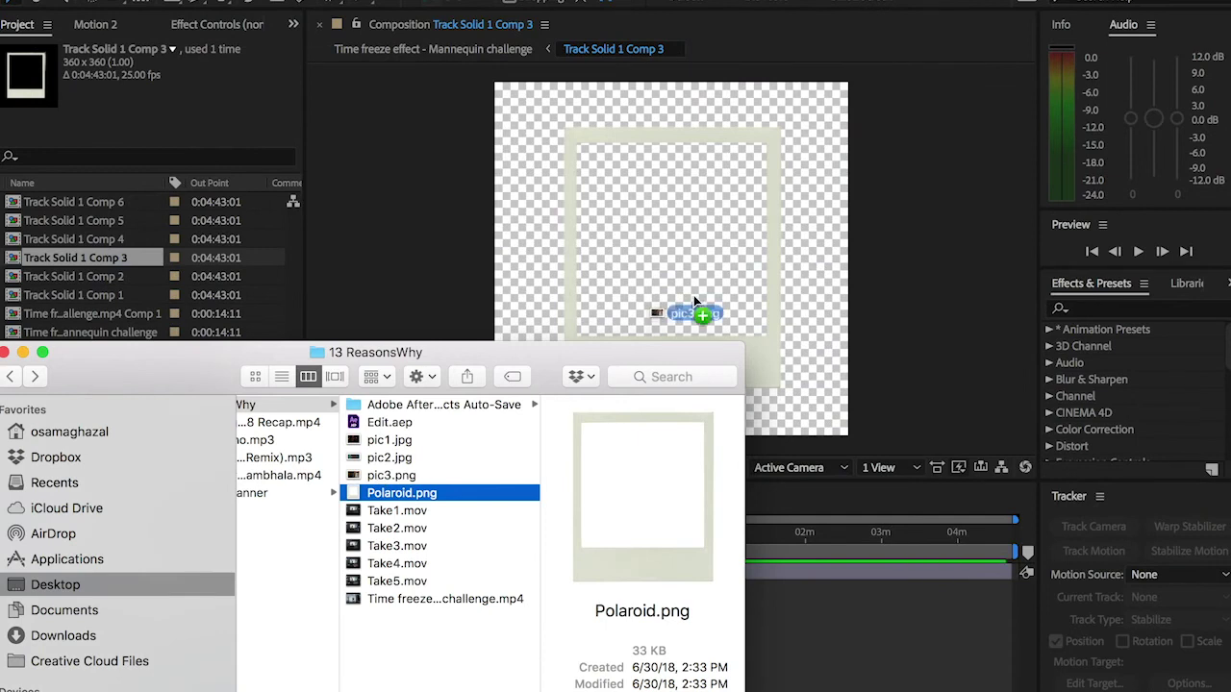
pyautogui.moveTo(693, 296); pyautogui.dragTo(662, 341)
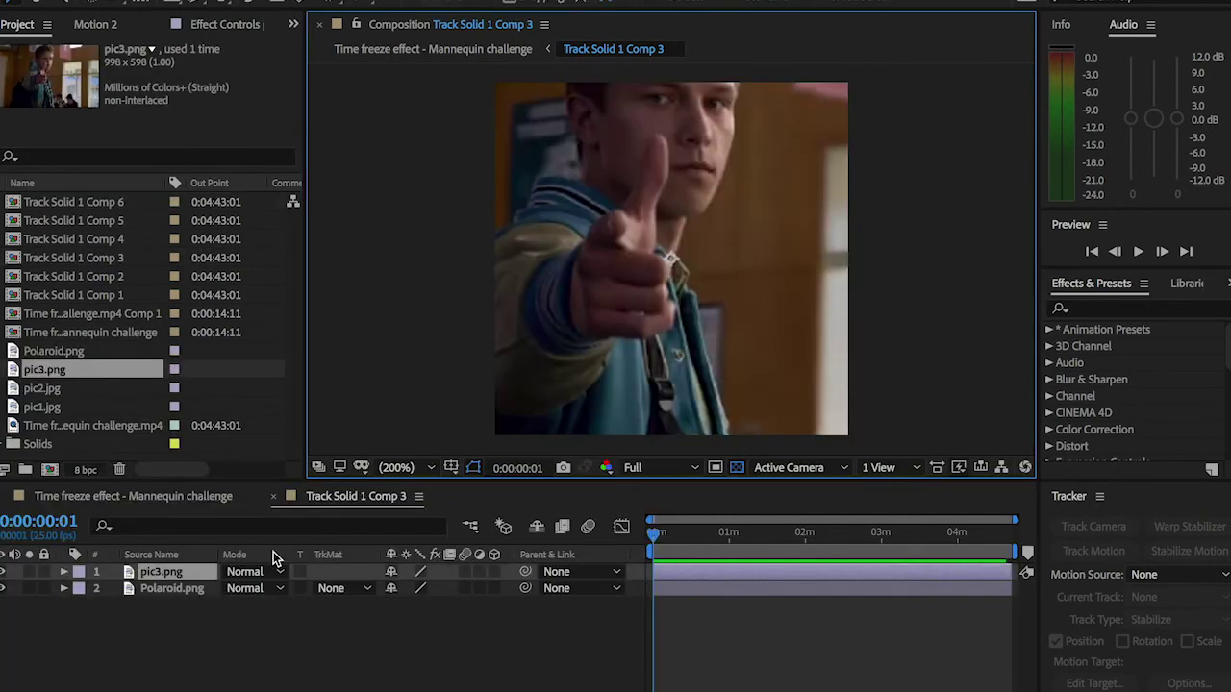
pyautogui.press('s')
pyautogui.moveTo(412, 587); pyautogui.dragTo(357, 586)
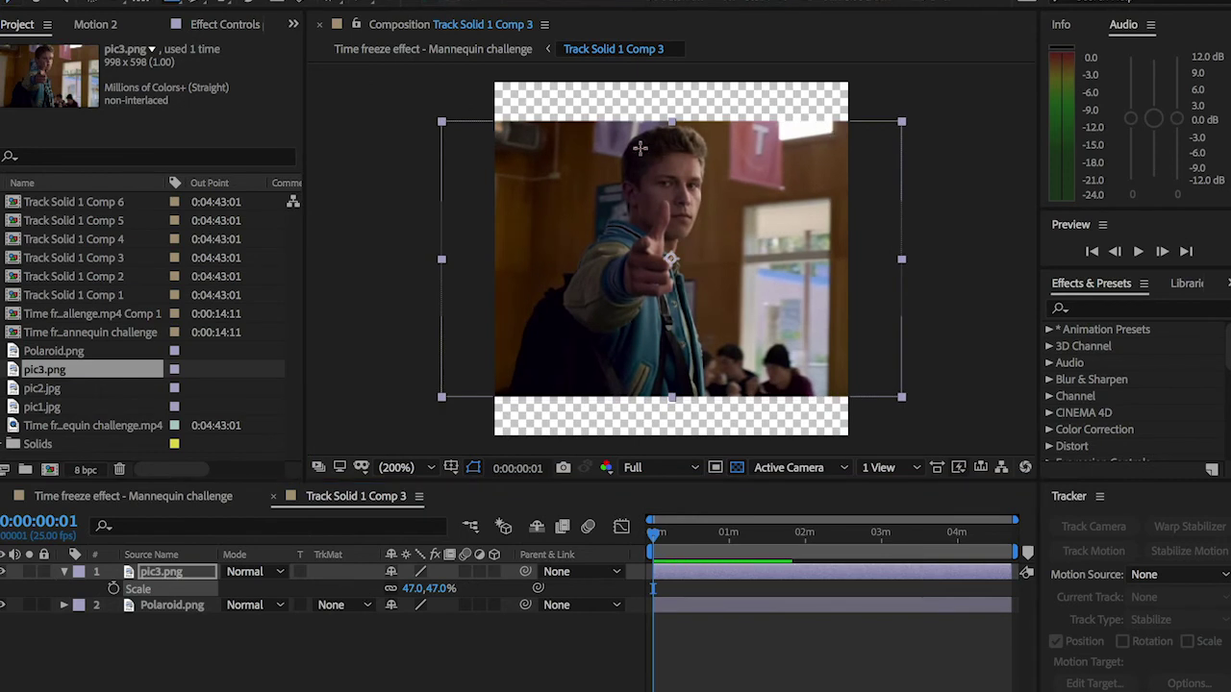
# Step: Mask pic3.png to the Polaroid window, layer it behind the frame, and save
pyautogui.moveTo(569, 132); pyautogui.dragTo(775, 341)
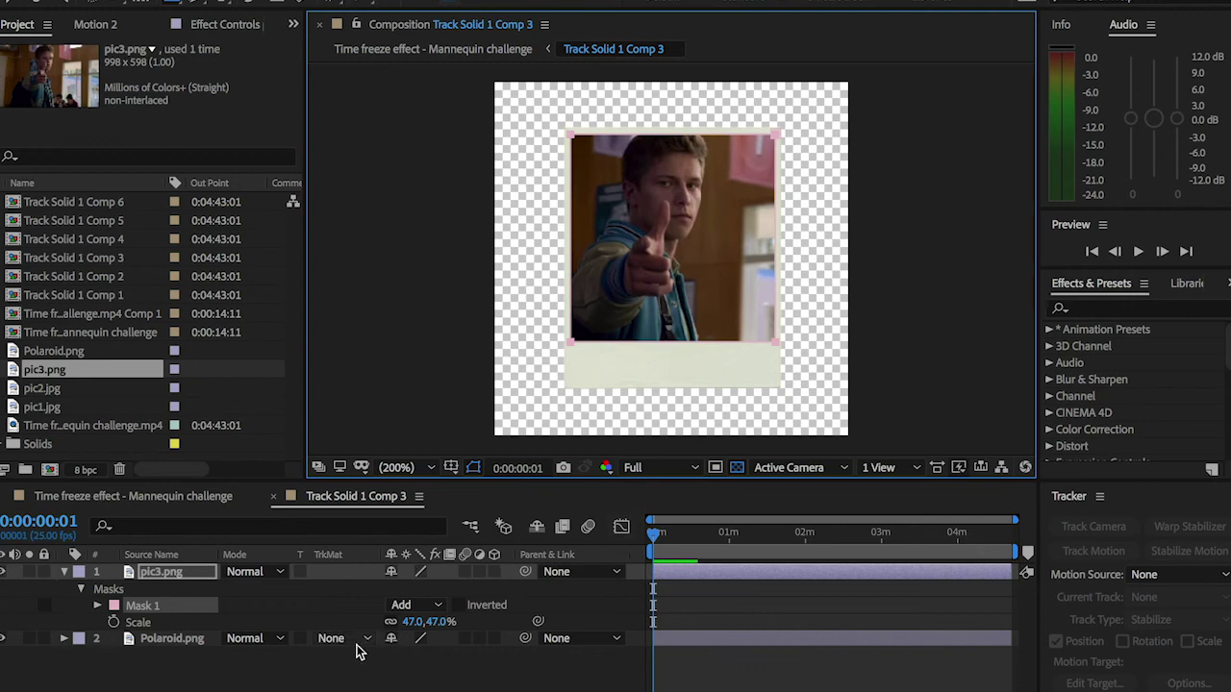
pyautogui.moveTo(183, 577); pyautogui.dragTo(186, 680)
pyautogui.hotkey('ctrl', 's')
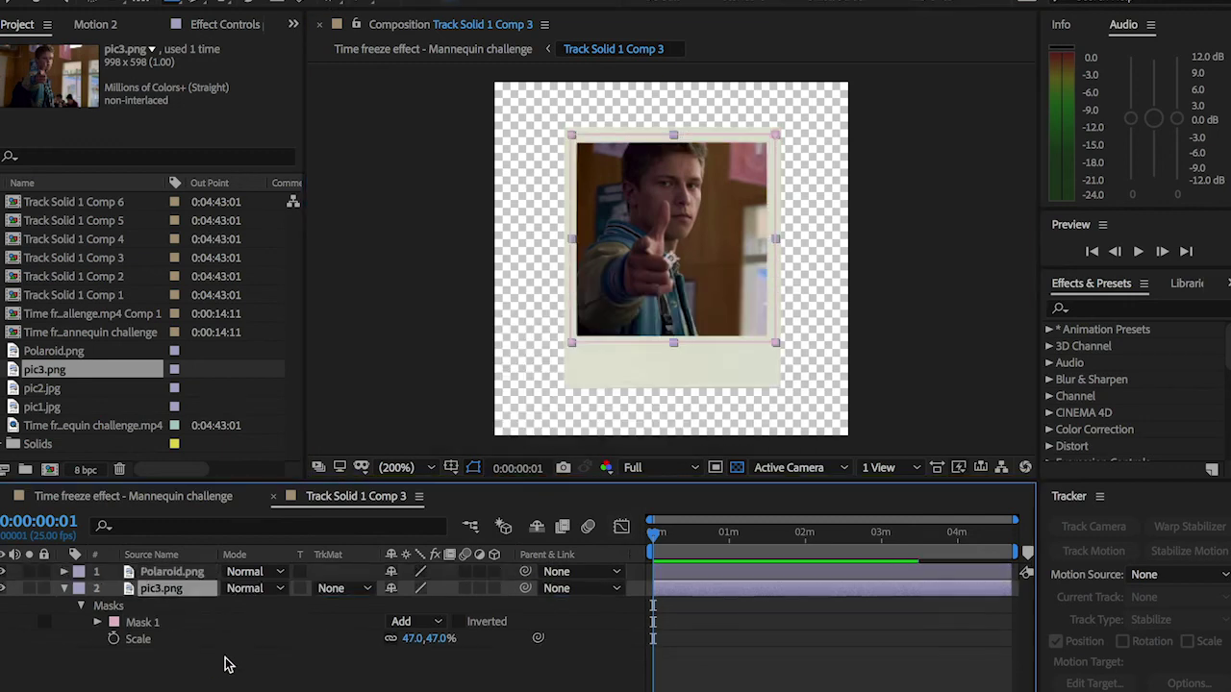
pyautogui.click(171, 500)
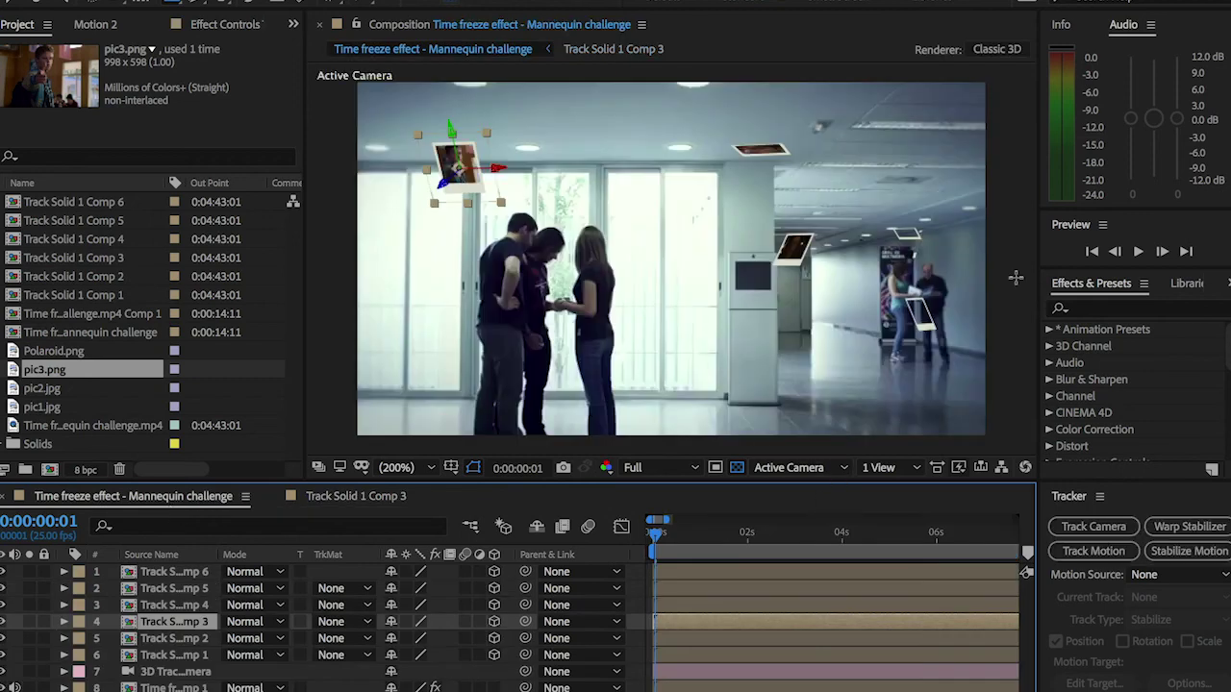
# Step: Play the main composition preview, then stop it once the tracking is checked
pyautogui.click(1138, 252)
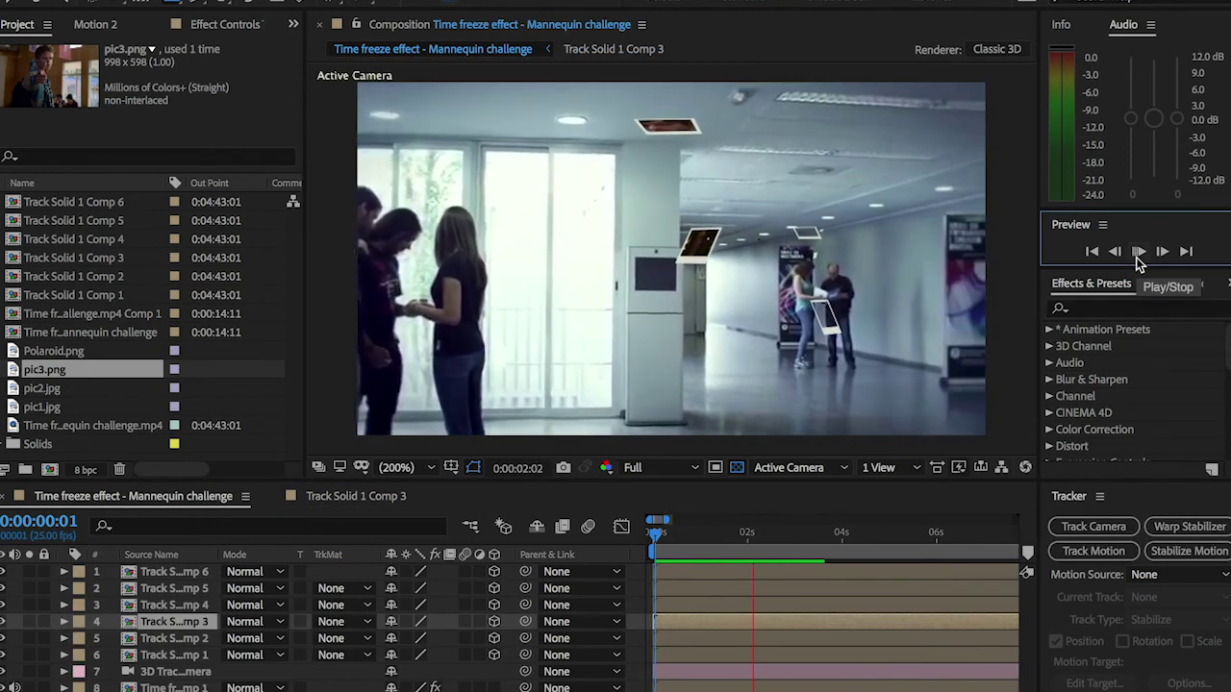
pyautogui.click(1137, 252)
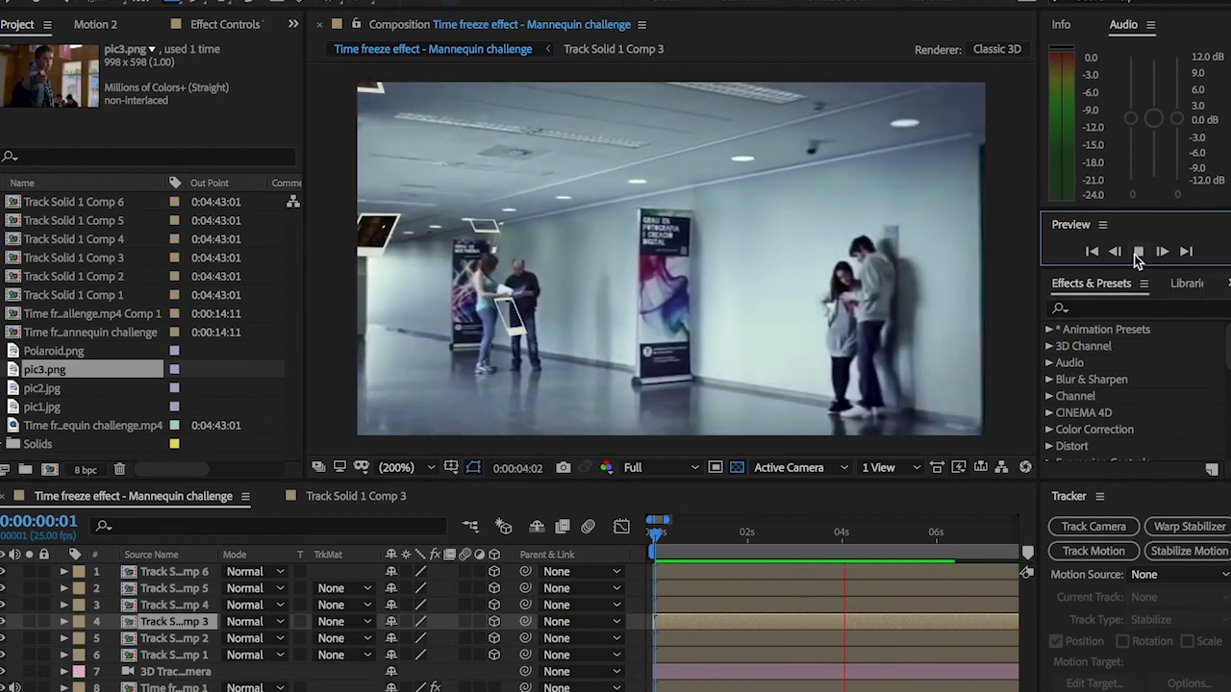